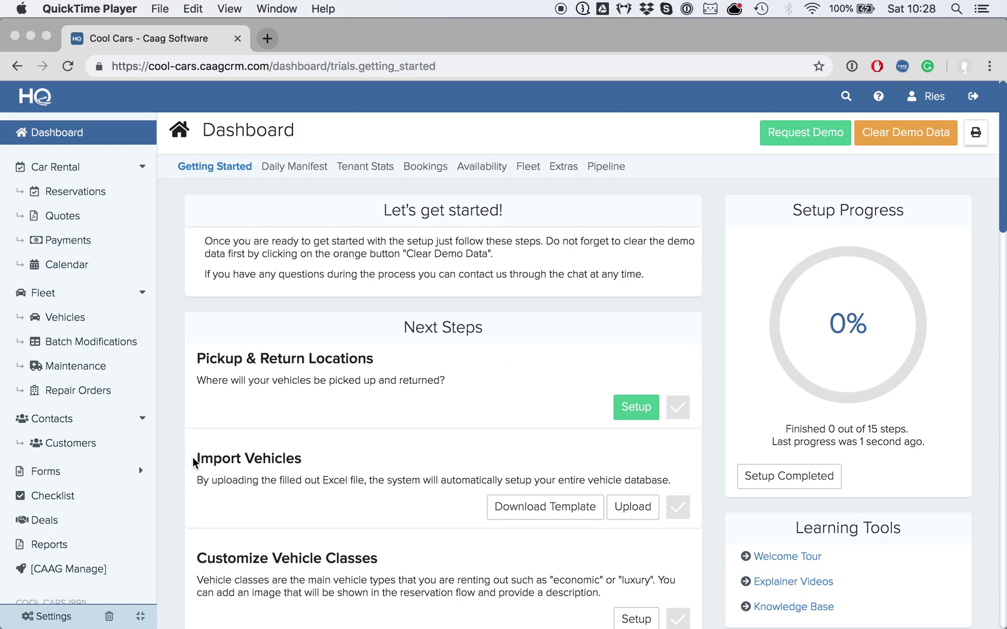
- Download the vehicle import template and switch to the import_template workbook in Excel
{"action": "left_click", "coordinate": [282, 464]}
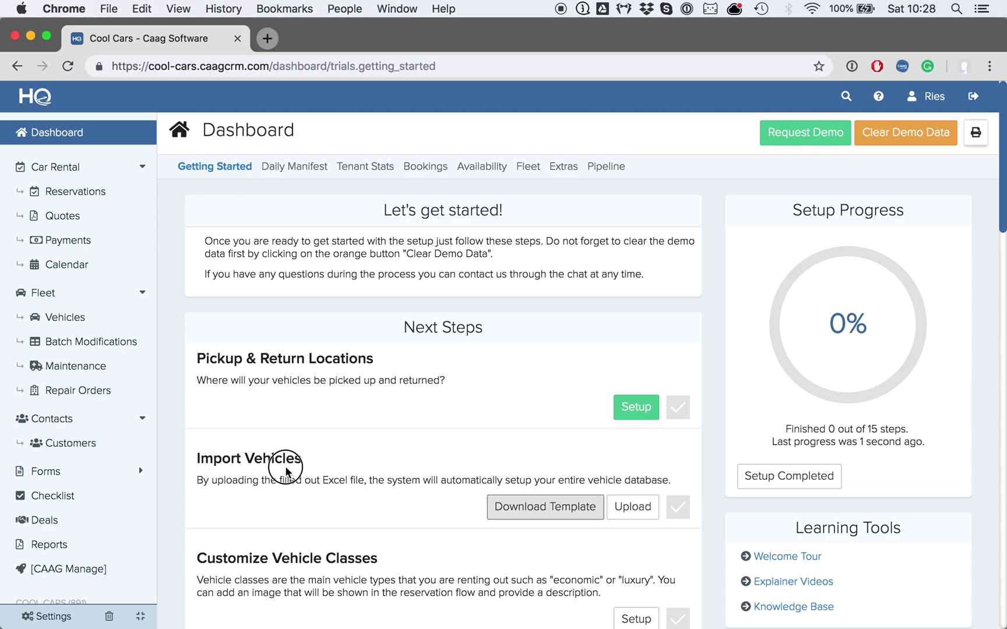
{"action": "left_click", "coordinate": [542, 516]}
{"action": "key", "text": "ctrl+Up"}
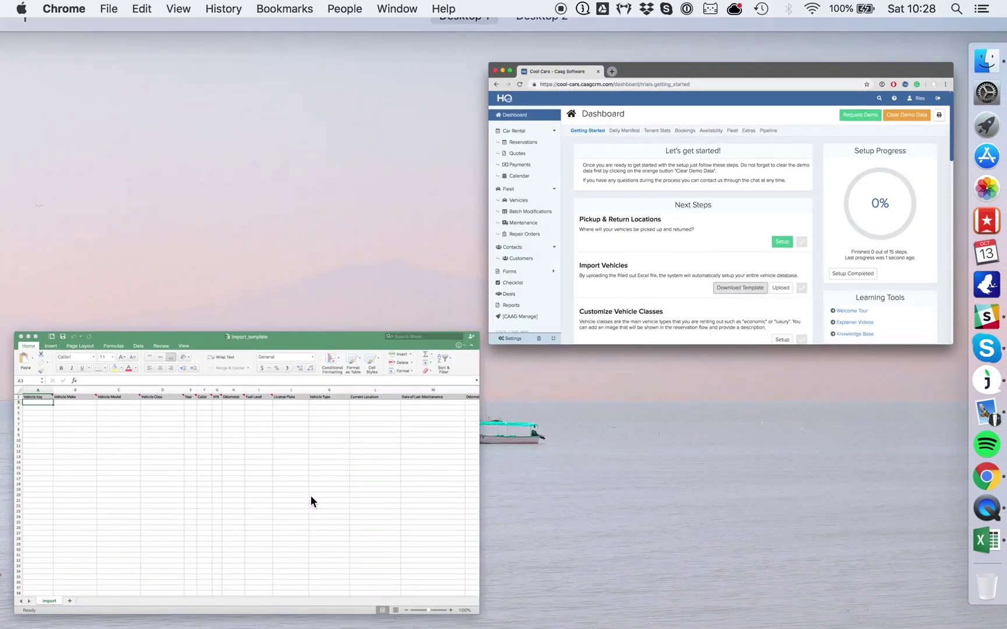
{"action": "left_click", "coordinate": [310, 495]}
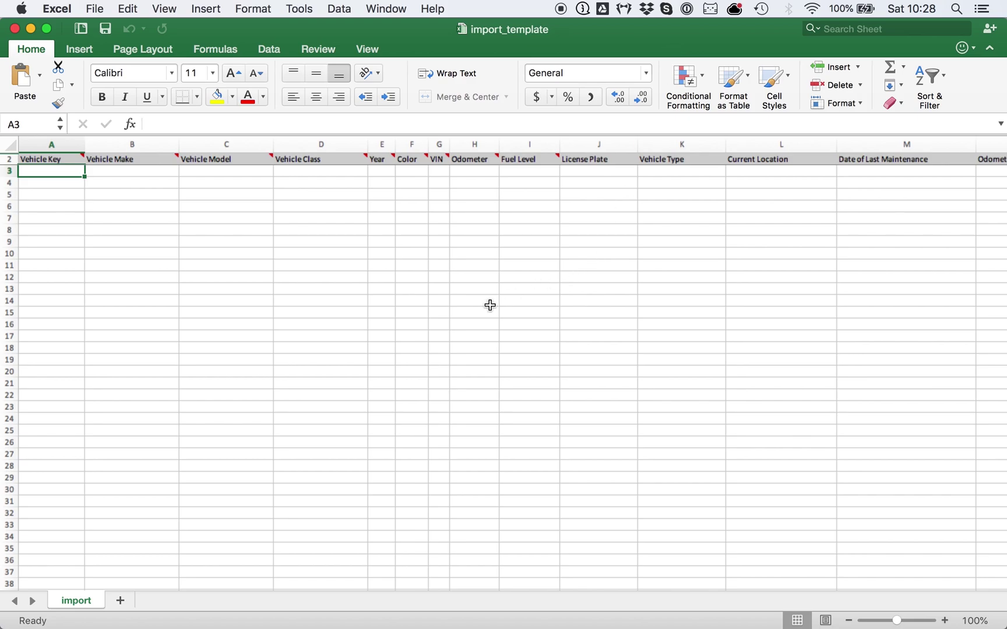
- Enter the vehicle keys 1, 2 and 3 in cells A3 to A5
{"action": "left_click", "coordinate": [279, 323]}
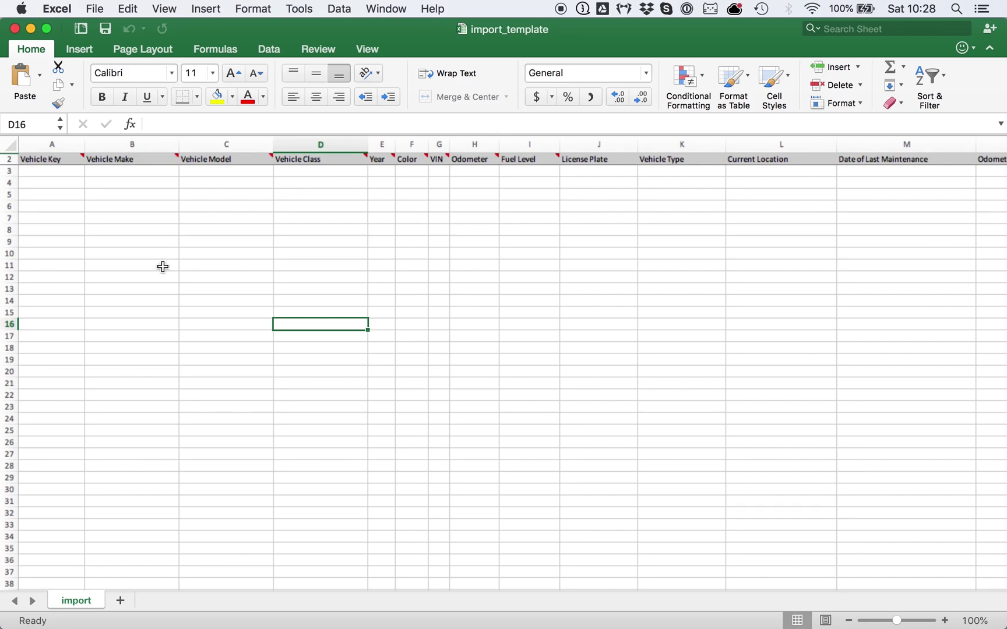
{"action": "left_click", "coordinate": [53, 172]}
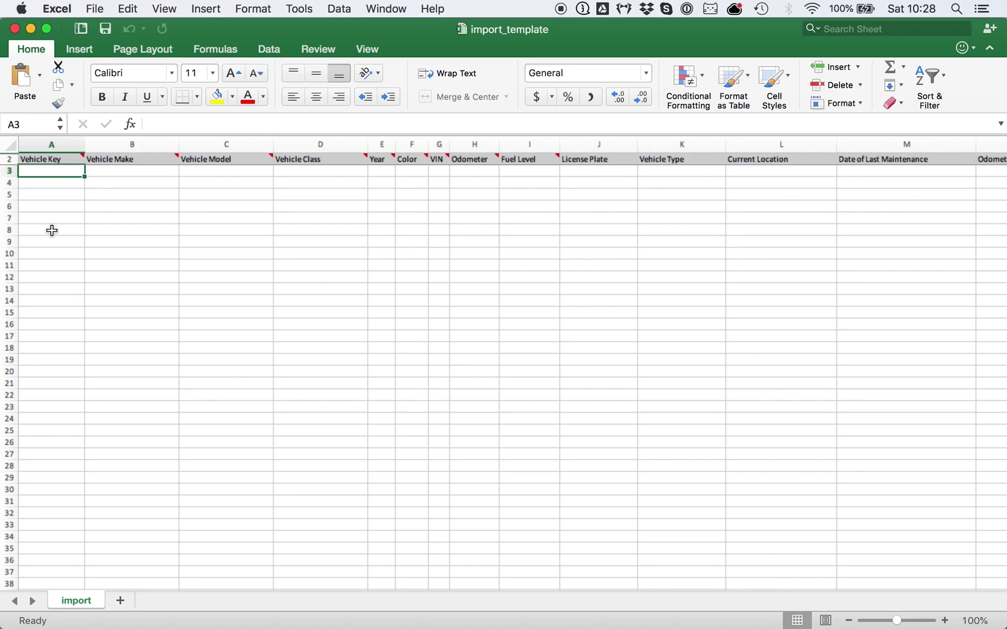
{"action": "type", "text": "1"}
{"action": "key", "text": "Return"}
{"action": "type", "text": "2"}
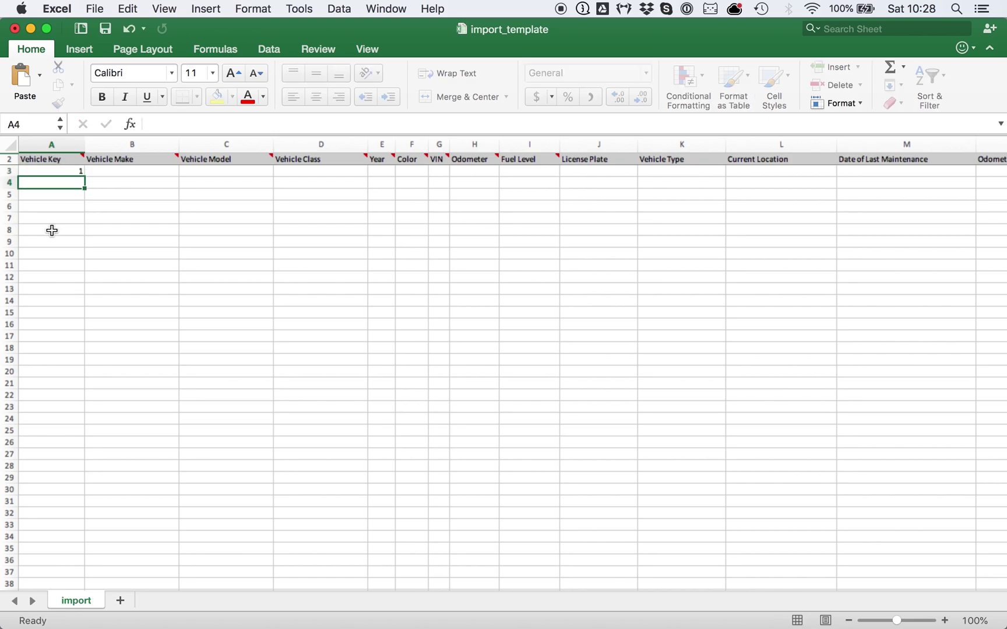
{"action": "key", "text": "Return"}
{"action": "type", "text": "3"}
{"action": "key", "text": "Return"}
- Fill in the first vehicle's make as Ford and its model as Explorer
{"action": "key", "text": "Right"}
{"action": "key", "text": "Up"}
{"action": "key", "text": "Up"}
{"action": "key", "text": "Up"}
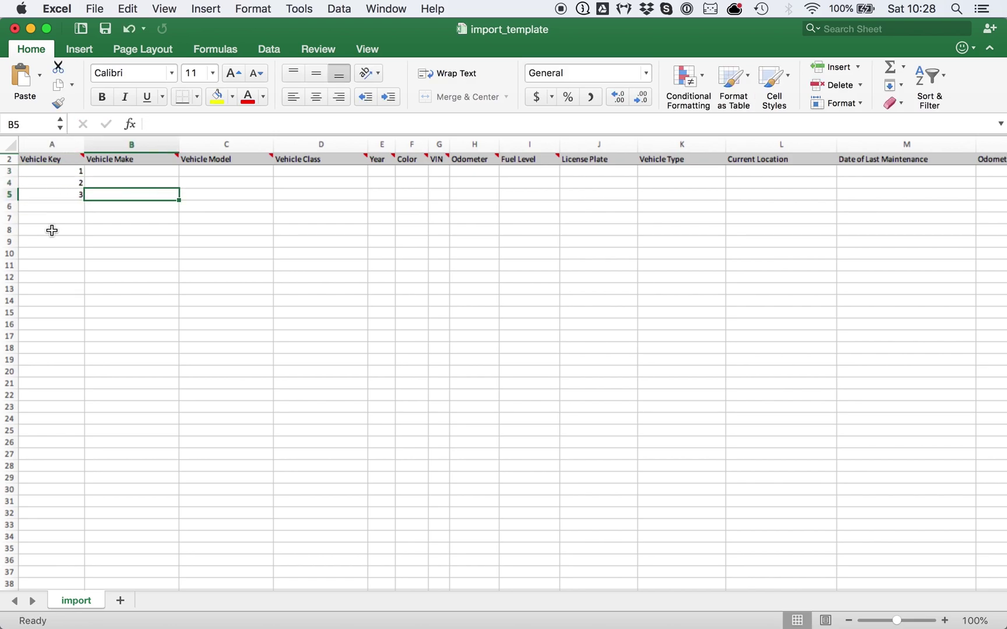
{"action": "type", "text": "Ford"}
{"action": "key", "text": "Tab"}
{"action": "type", "text": "Explorer"}
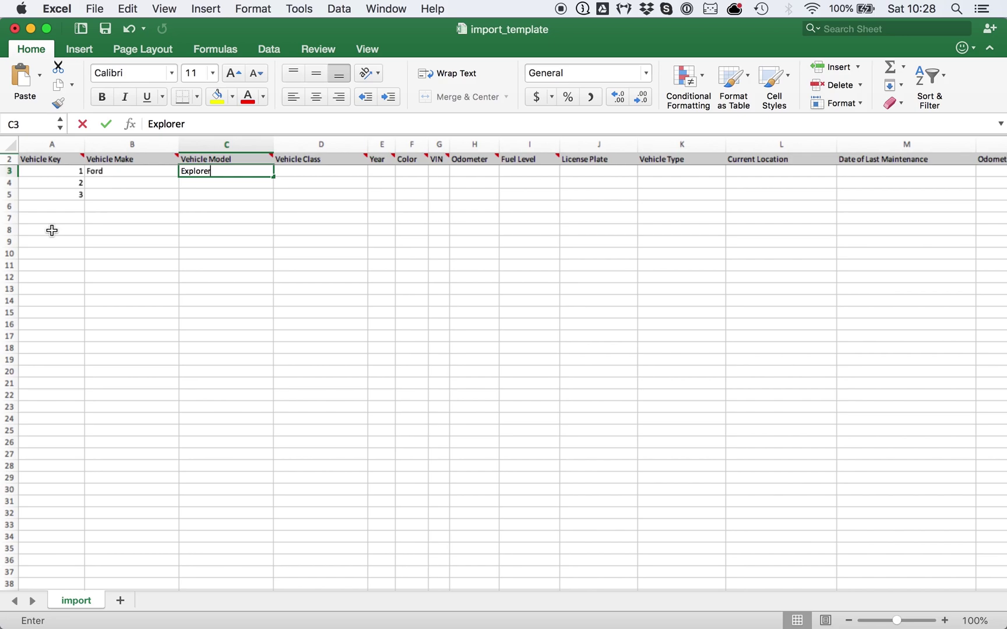
{"action": "key", "text": "Tab"}
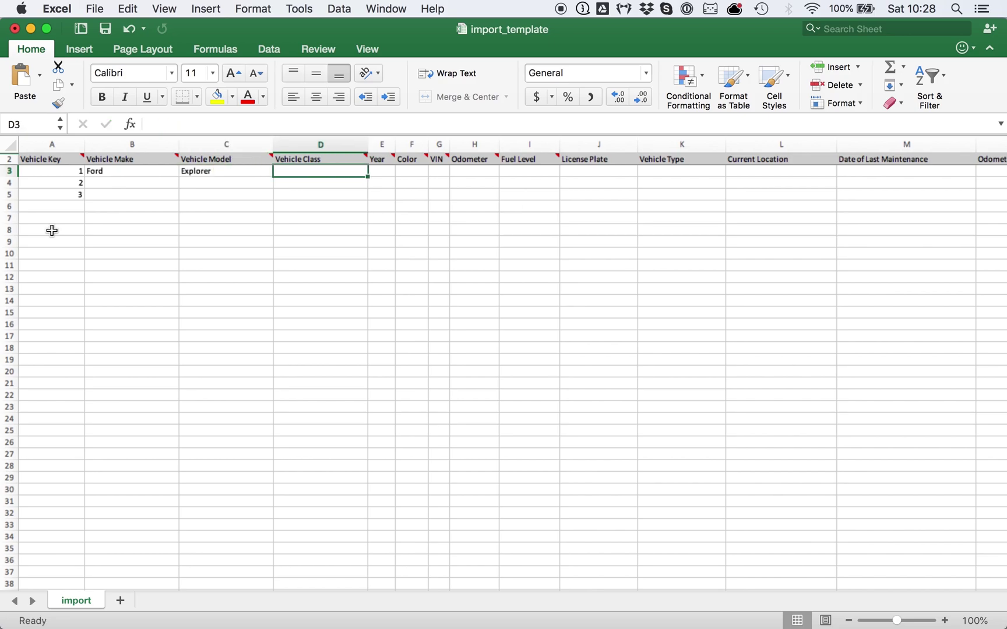
- Highlight the entire Vehicle Class column with a yellow fill
{"action": "left_click", "coordinate": [302, 144]}
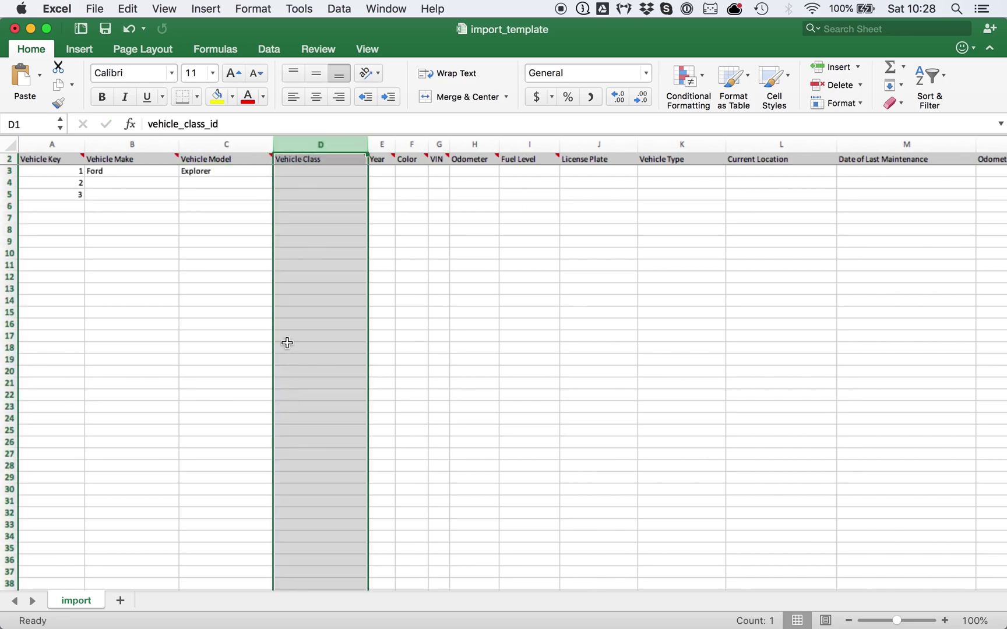
{"action": "left_click", "coordinate": [218, 102]}
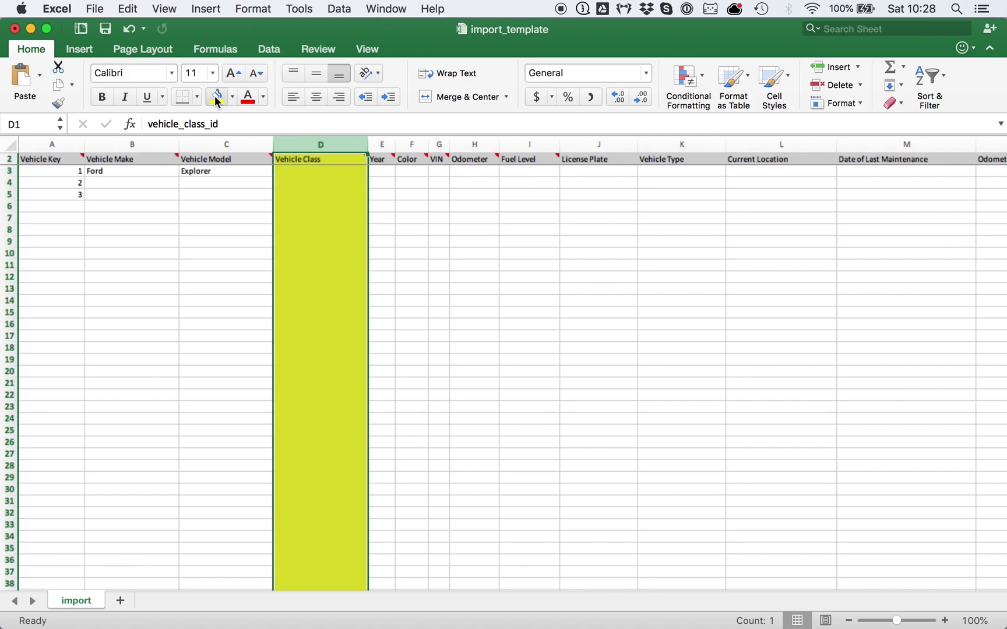
{"action": "left_click", "coordinate": [337, 338]}
- Enter SUV as the vehicle class of the first vehicle in cell D3
{"action": "left_click", "coordinate": [309, 173]}
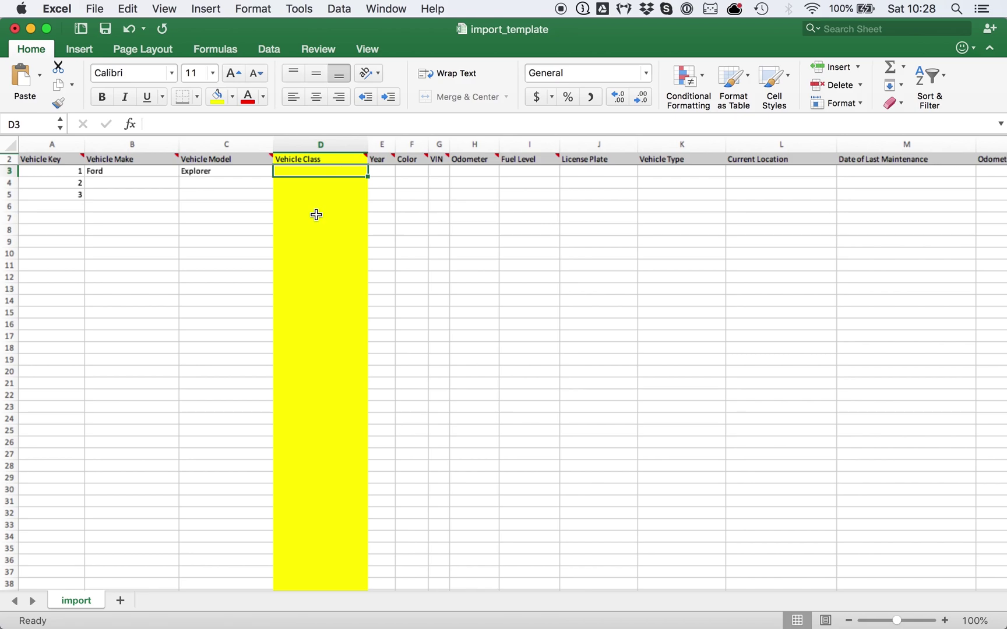
{"action": "type", "text": "Exco"}
{"action": "key", "text": "BackSpace"}
{"action": "key", "text": "BackSpace"}
{"action": "key", "text": "BackSpace"}
{"action": "type", "text": "S"}
{"action": "key", "text": "BackSpace"}
{"action": "key", "text": "BackSpace"}
{"action": "type", "text": "SUB"}
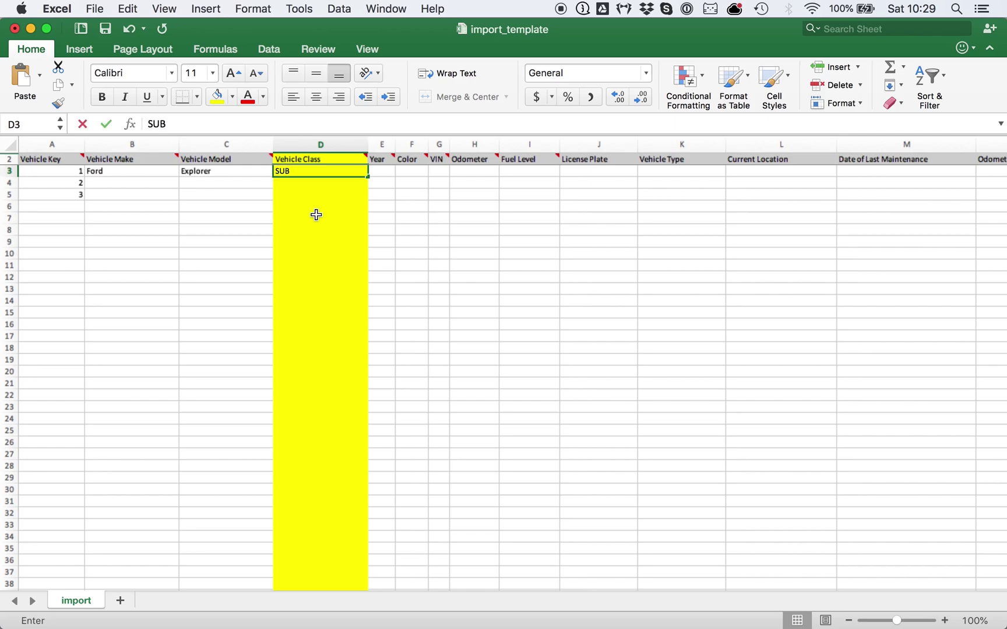
{"action": "key", "text": "BackSpace"}
{"action": "type", "text": "V"}
{"action": "key", "text": "Return"}
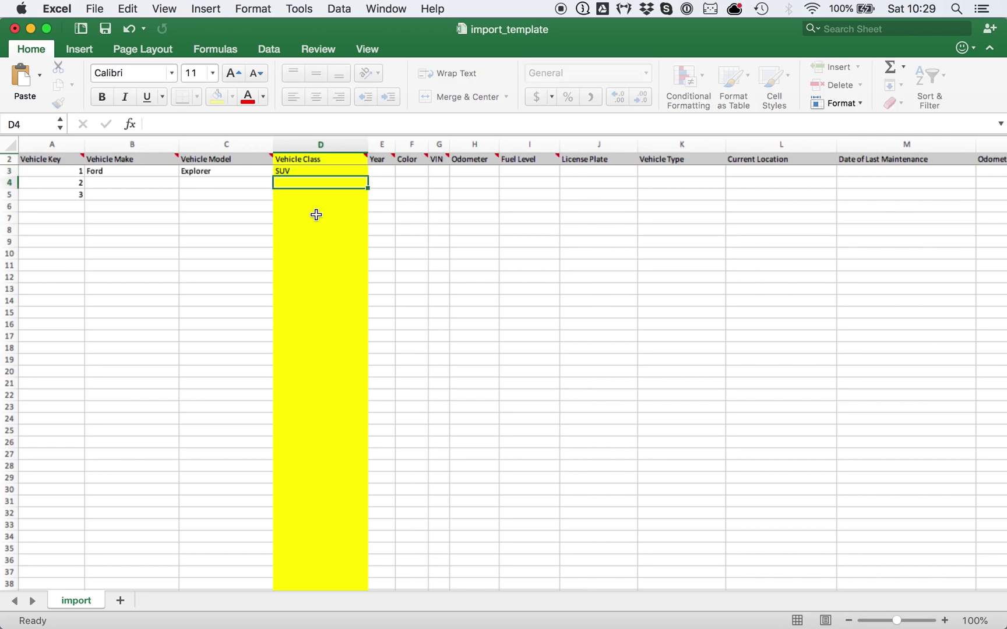
- Set the first vehicle's class in cell D3 to Ford Explorer
{"action": "key", "text": "Up"}
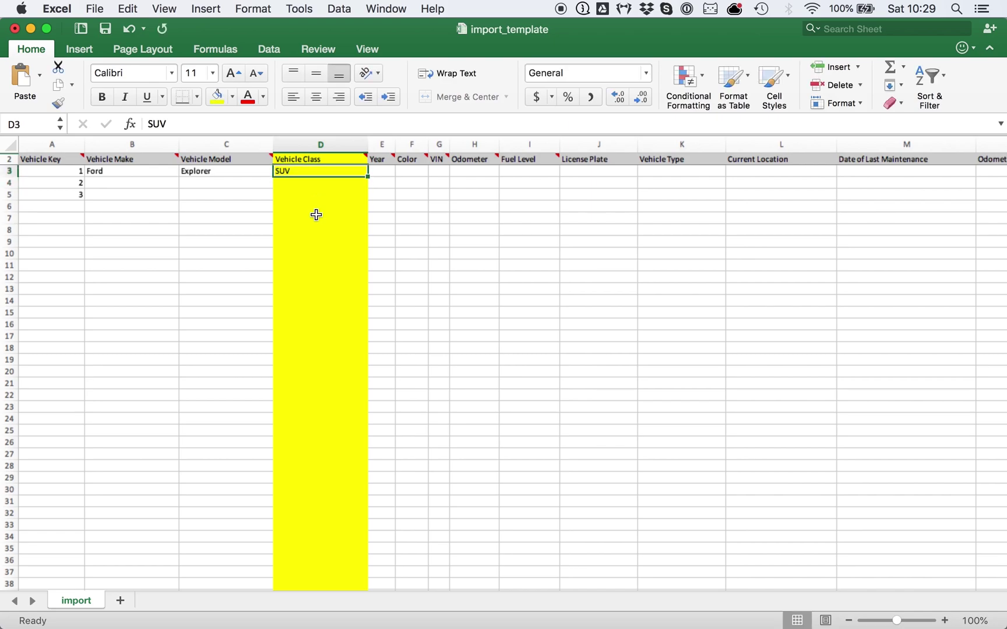
{"action": "key", "text": "Down"}
{"action": "key", "text": "Up"}
{"action": "type", "text": "Ford Explorer"}
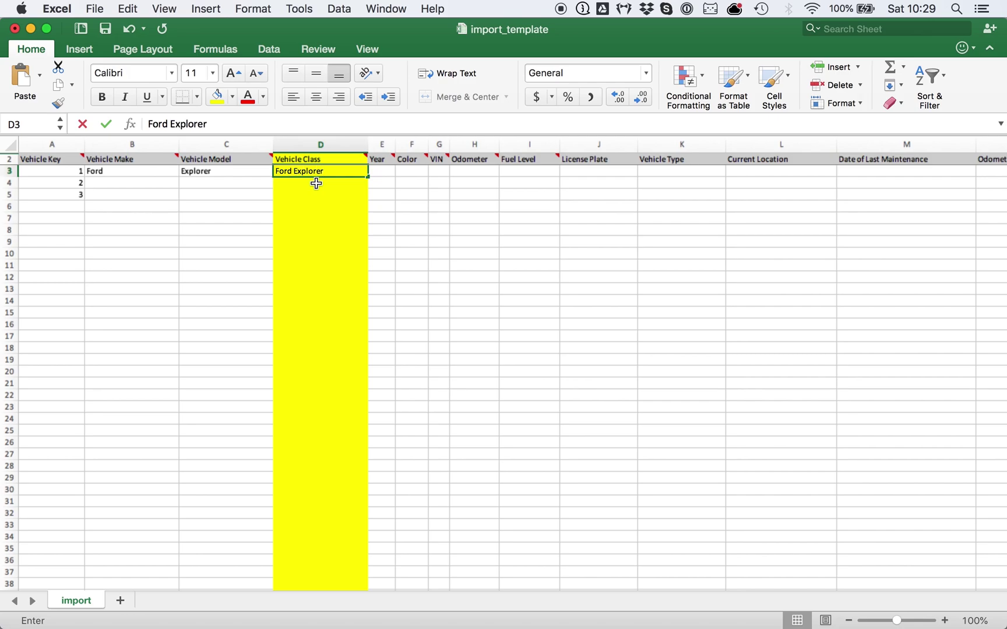
{"action": "key", "text": "Return"}
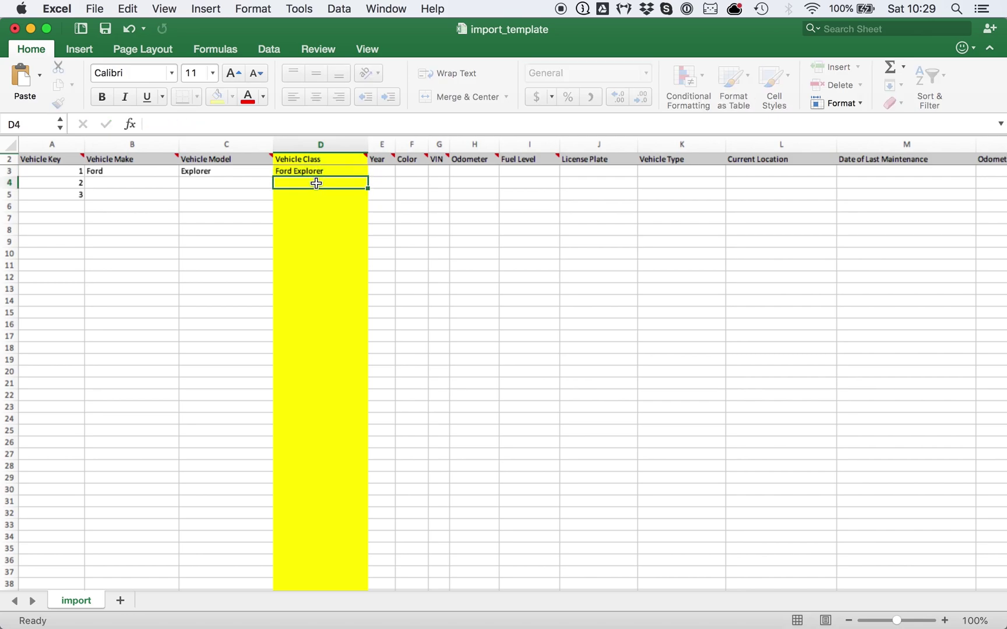
- Enter the year 2018 and the color Red for the first vehicle
{"action": "key", "text": "Up"}
{"action": "key", "text": "Right"}
{"action": "key", "text": "Left"}
{"action": "key", "text": "Up"}
{"action": "key", "text": "Down"}
{"action": "key", "text": "Right"}
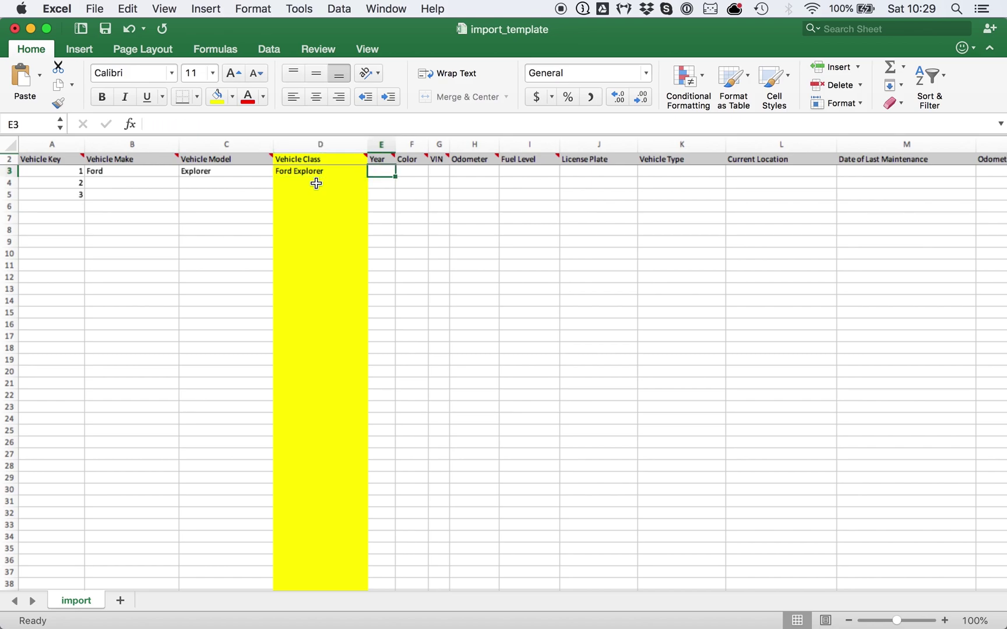
{"action": "type", "text": "2018"}
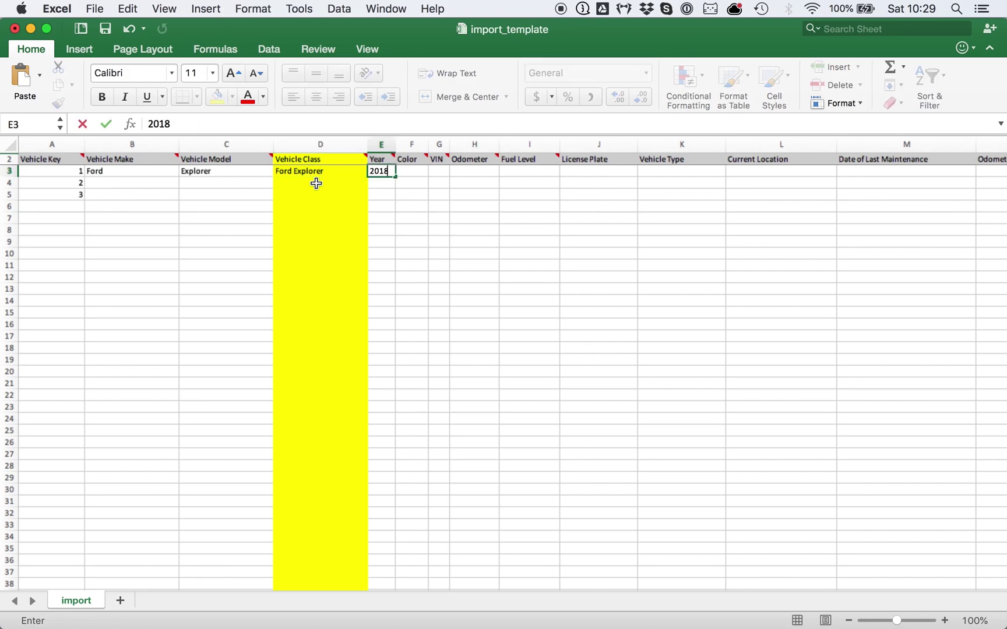
{"action": "key", "text": "Tab"}
{"action": "type", "text": "Red"}
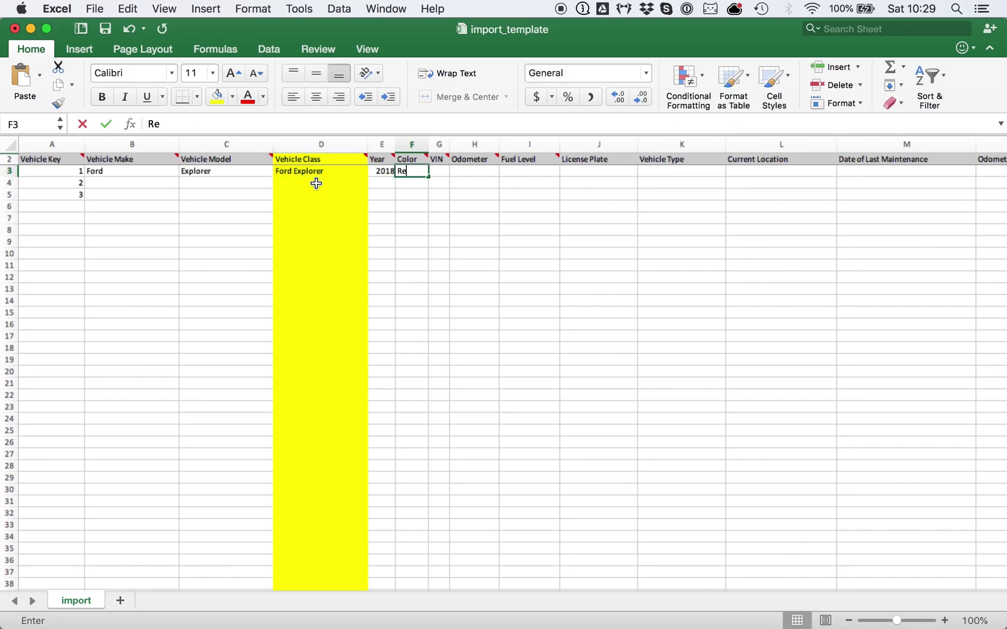
{"action": "key", "text": "Tab"}
- Enter the vehicle types Car, Van and Motorbike for the three vehicles in cells K3 to K5
{"action": "key", "text": "Right"}
{"action": "key", "text": "Left"}
{"action": "key", "text": "Right"}
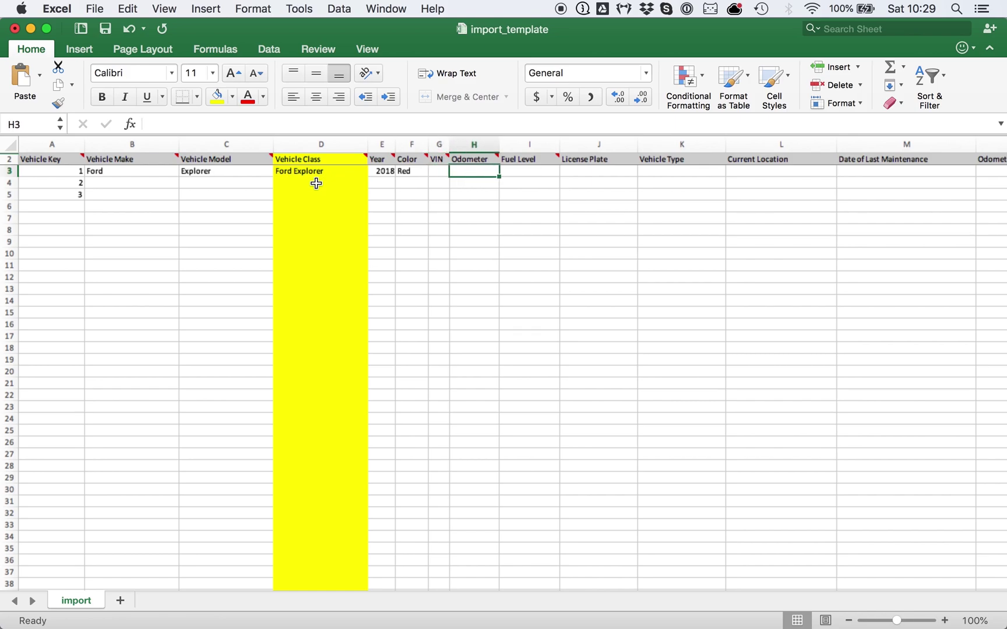
{"action": "key", "text": "Right"}
{"action": "key", "text": "Left"}
{"action": "key", "text": "Right"}
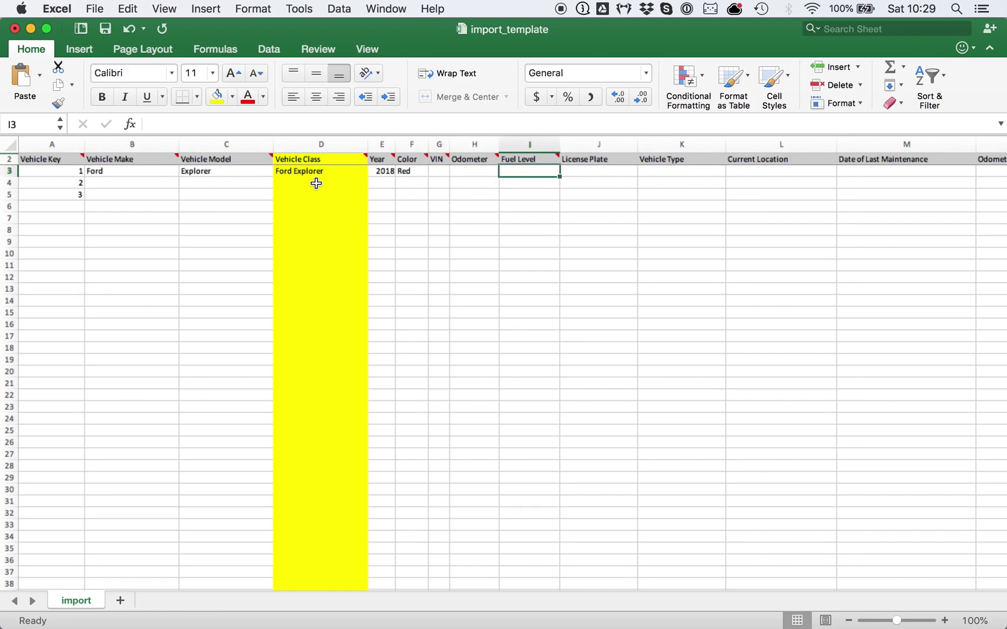
{"action": "key", "text": "Right"}
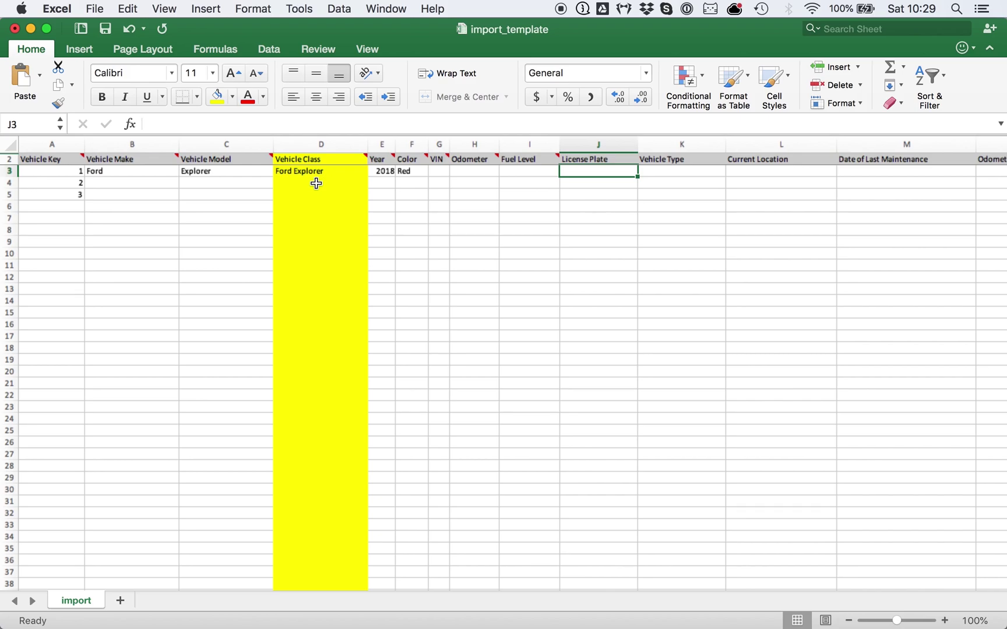
{"action": "key", "text": "Right"}
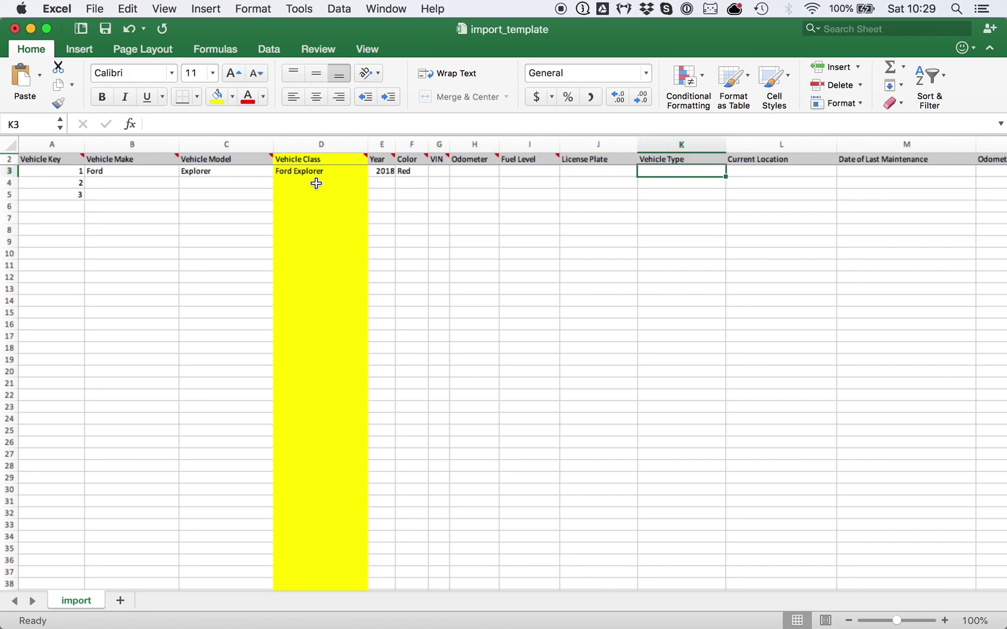
{"action": "type", "text": "Car"}
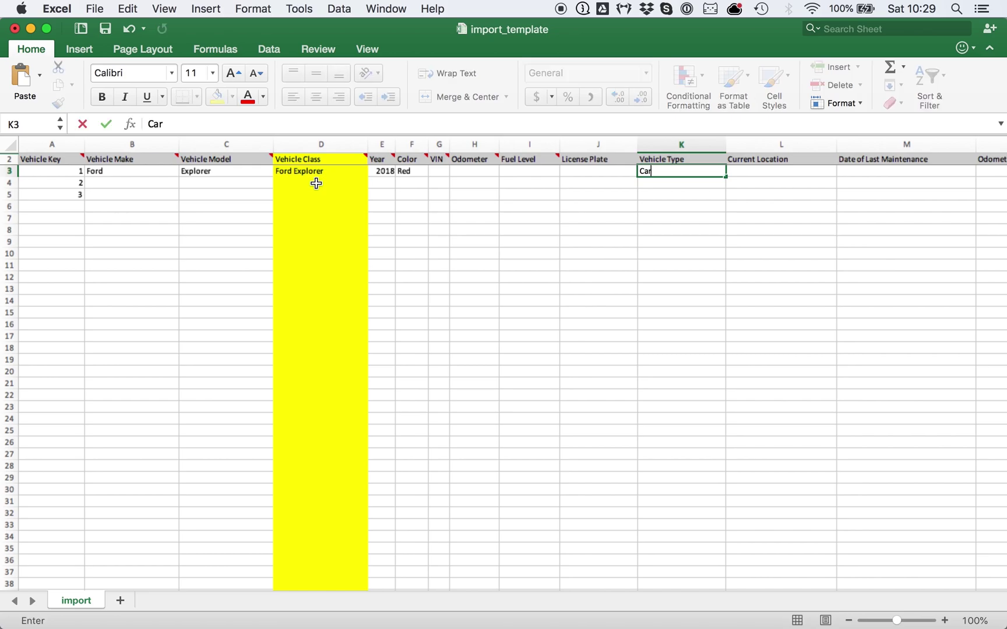
{"action": "key", "text": "Return"}
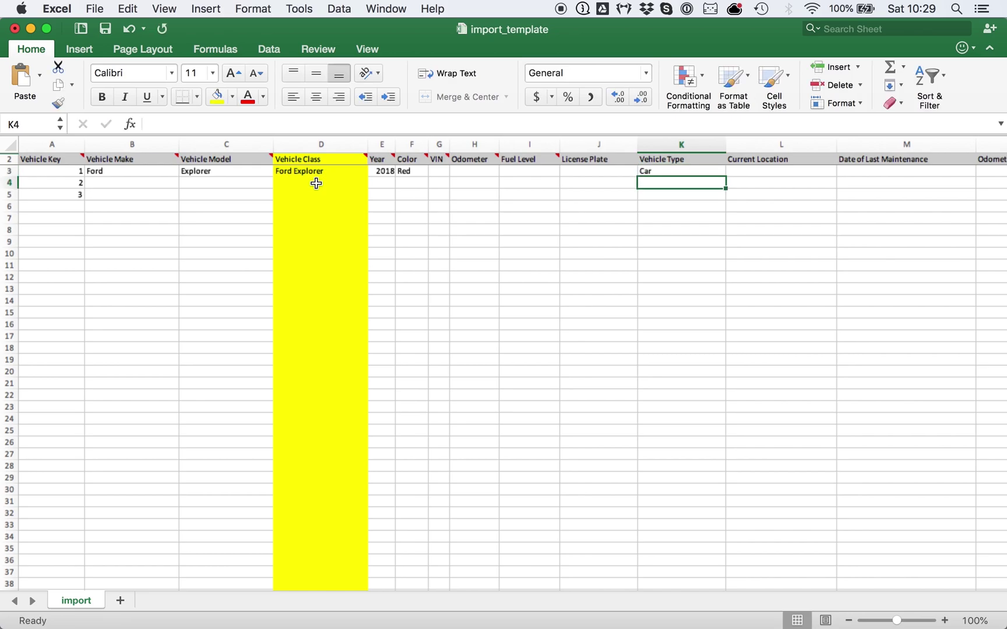
{"action": "type", "text": "Van"}
{"action": "key", "text": "Return"}
{"action": "type", "text": "Motorbike"}
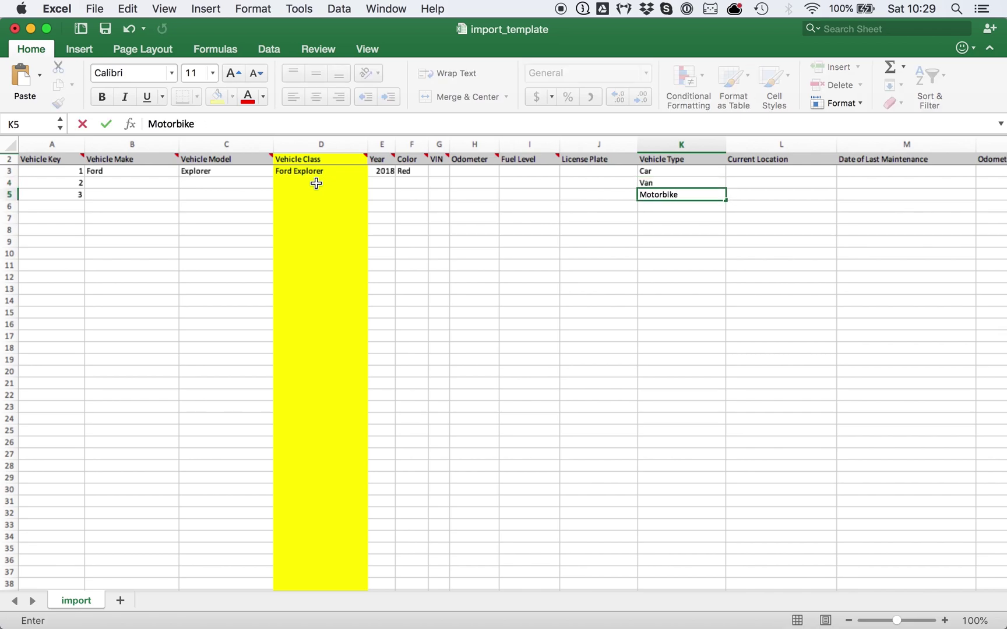
{"action": "key", "text": "Up"}
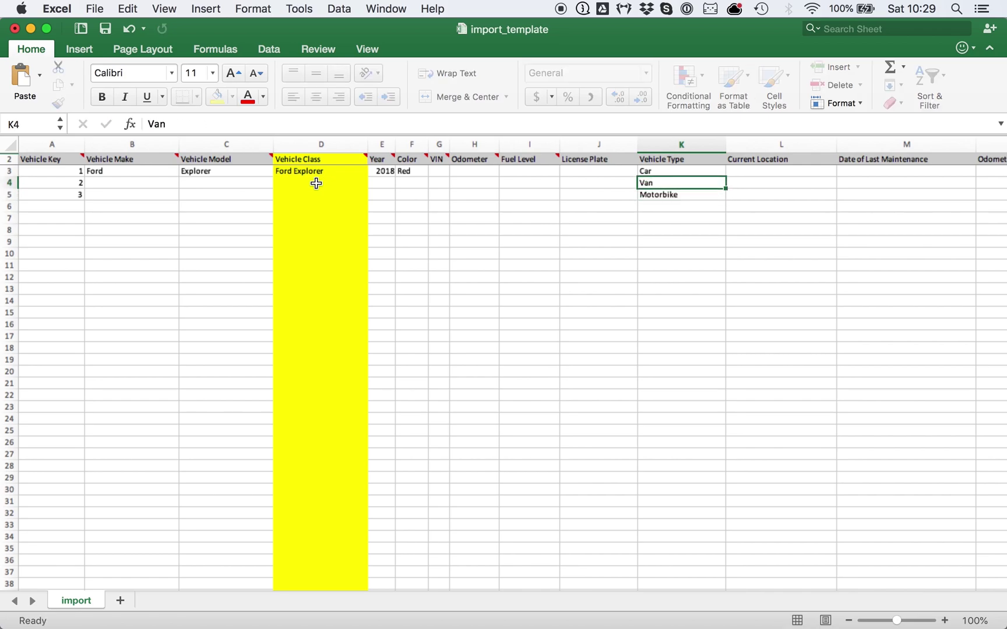
{"action": "key", "text": "Up"}
{"action": "key", "text": "Up"}
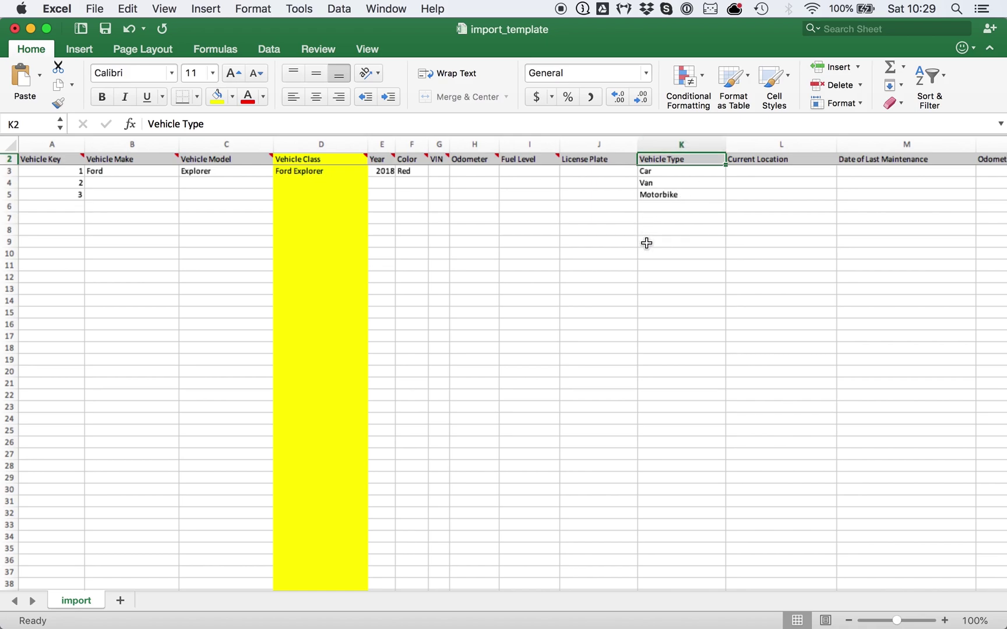
- Enter 2018-03-31 as the first vehicle's date of last maintenance in cell M3
{"action": "key", "text": "Down"}
{"action": "key", "text": "Right"}
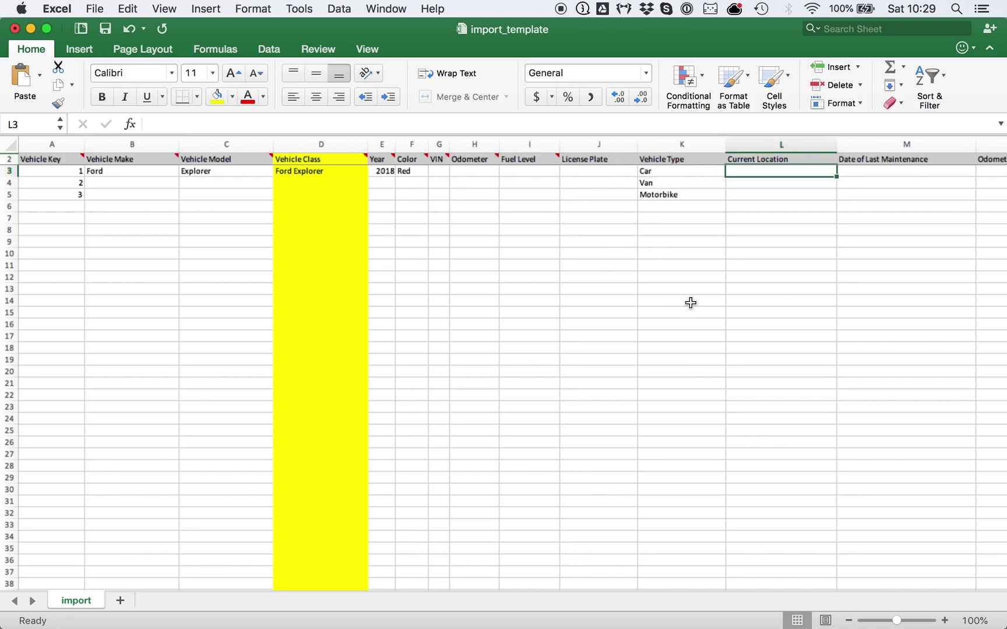
{"action": "scroll", "coordinate": [691, 302], "scroll_direction": "right", "scroll_amount": 4}
{"action": "scroll", "coordinate": [566, 299], "scroll_direction": "right", "scroll_amount": 5}
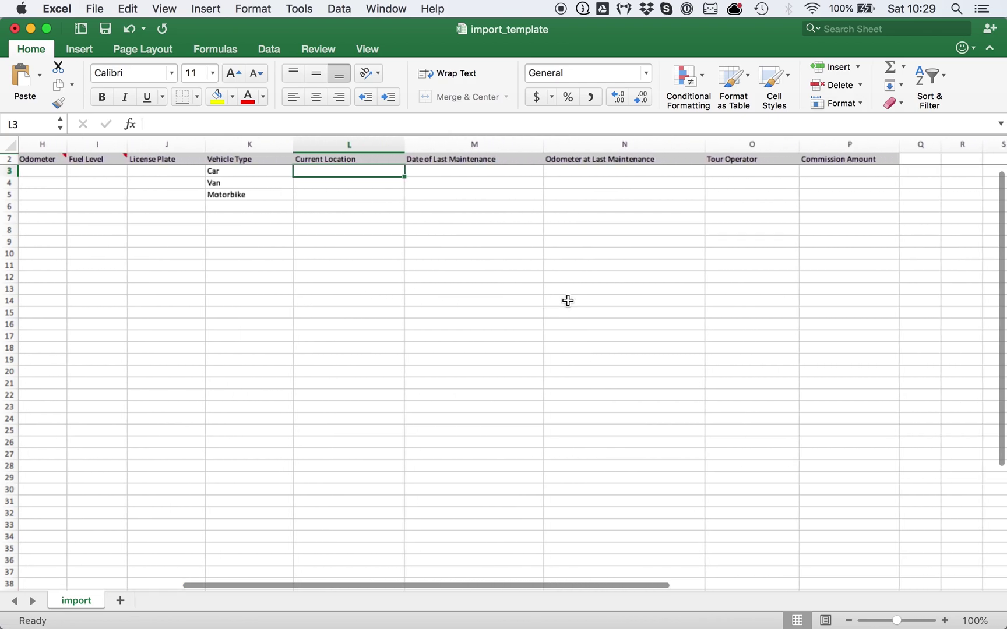
{"action": "left_click", "coordinate": [453, 176]}
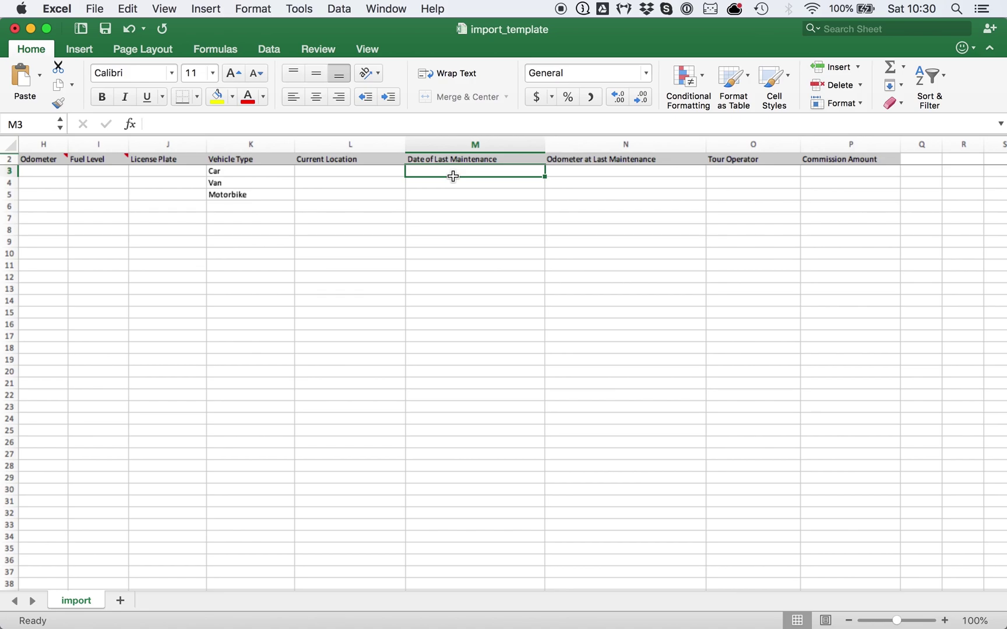
{"action": "type", "text": "2018-"}
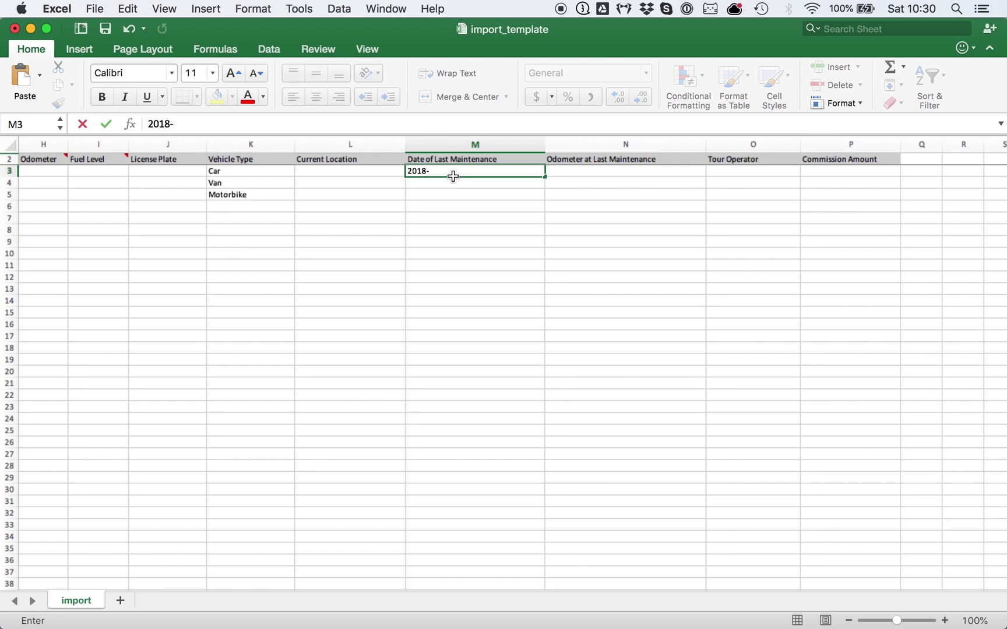
{"action": "type", "text": "03-31"}
{"action": "key", "text": "Return"}
- Change the number format of the first vehicle's date of last maintenance in cell M3 to Text
{"action": "left_click", "coordinate": [453, 174]}
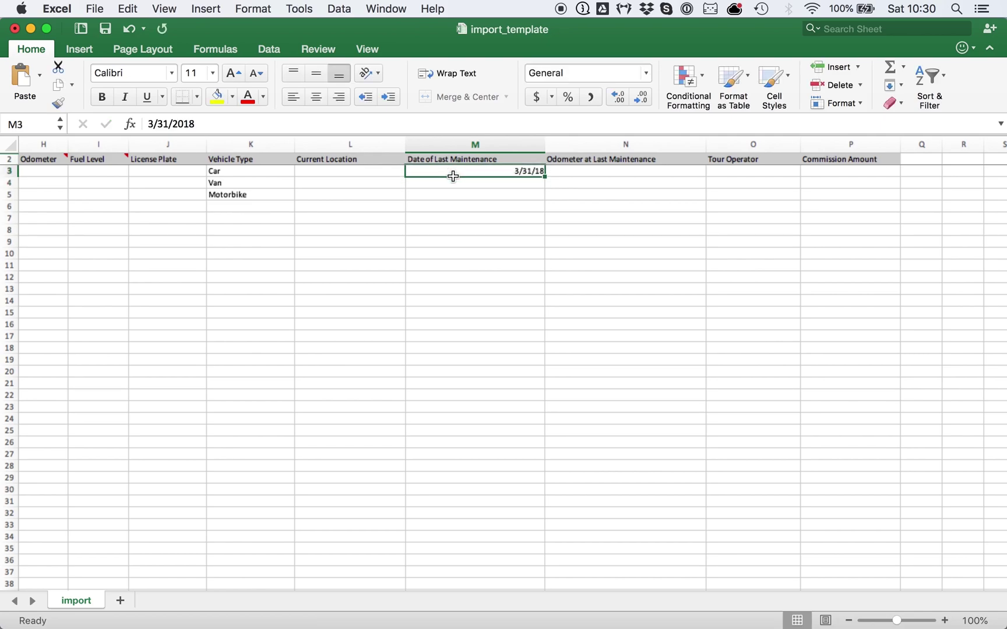
{"action": "left_click", "coordinate": [647, 74]}
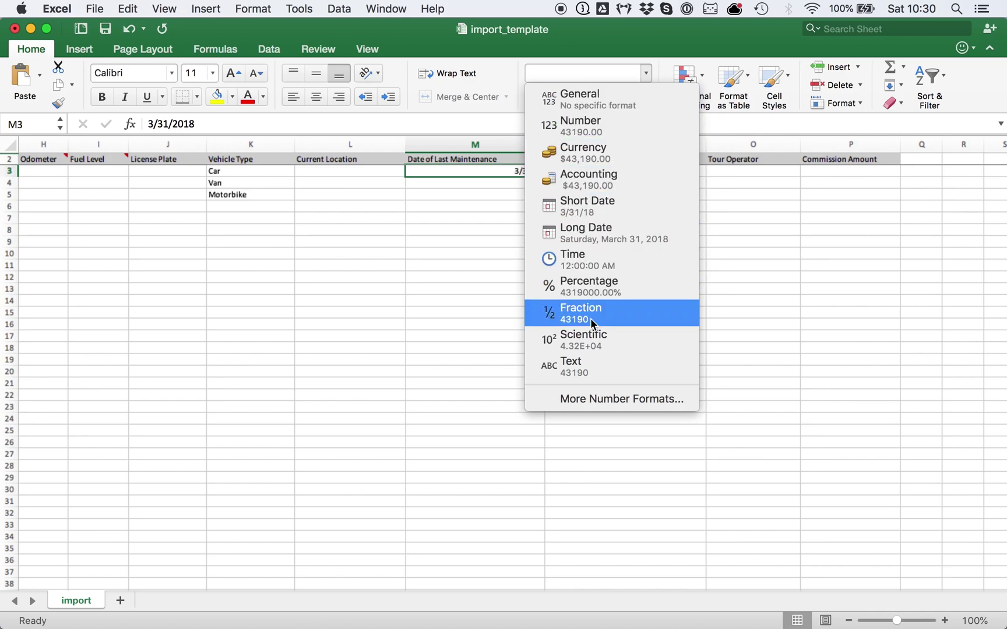
{"action": "left_click", "coordinate": [585, 374]}
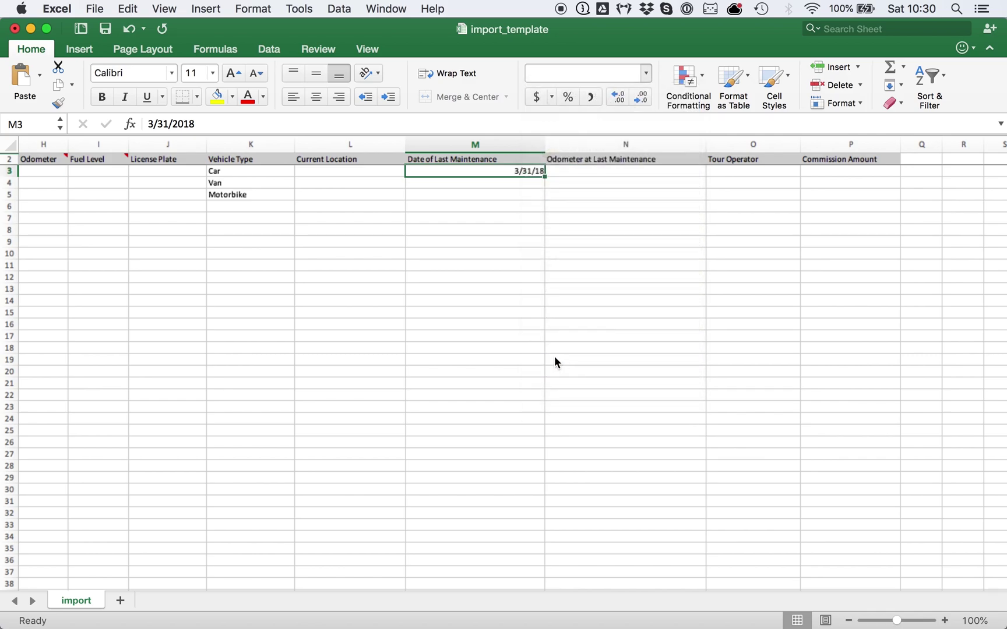
- Re-enter 2018-03-31 as the date of last maintenance in the text-formatted cell M3
{"action": "left_click", "coordinate": [480, 252]}
{"action": "key", "text": "Up"}
{"action": "key", "text": "Up"}
{"action": "key", "text": "Up"}
{"action": "key", "text": "Up"}
{"action": "key", "text": "Up"}
{"action": "key", "text": "Up"}
{"action": "key", "text": "Up"}
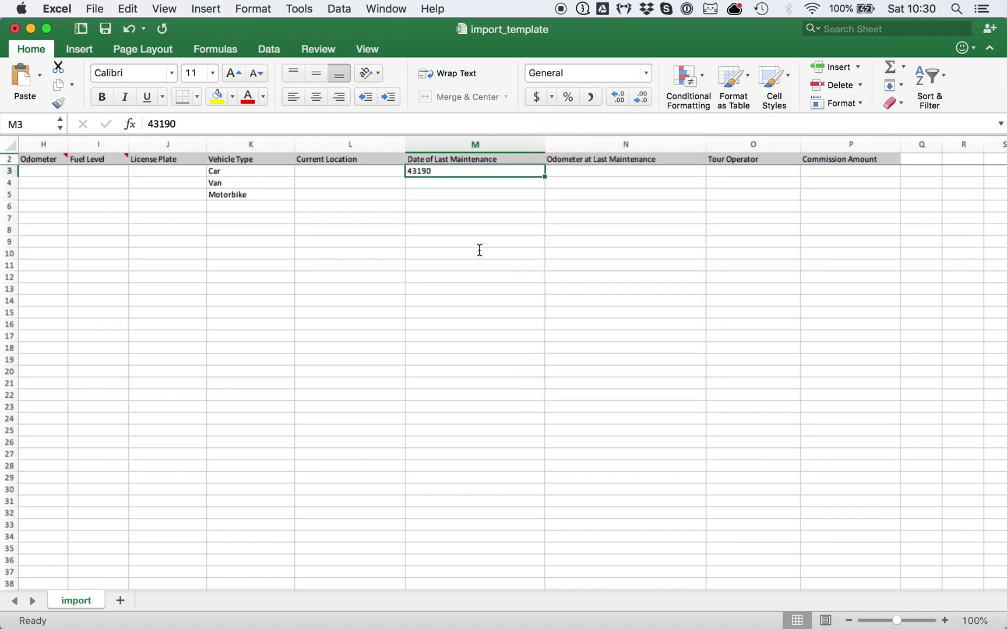
{"action": "type", "text": "2018-"}
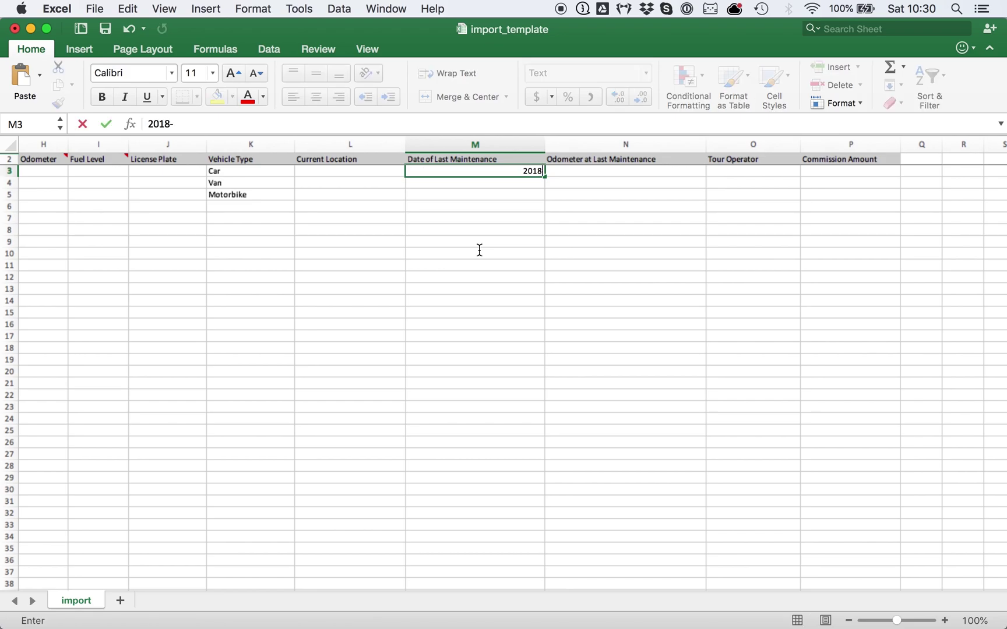
{"action": "type", "text": "03-31"}
{"action": "key", "text": "Return"}
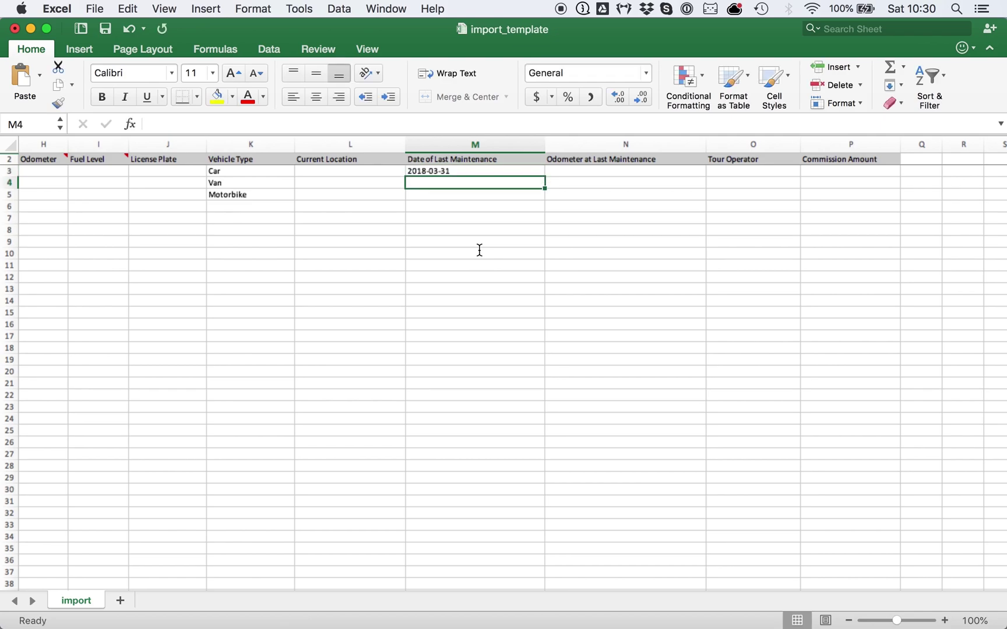
{"action": "key", "text": "Up"}
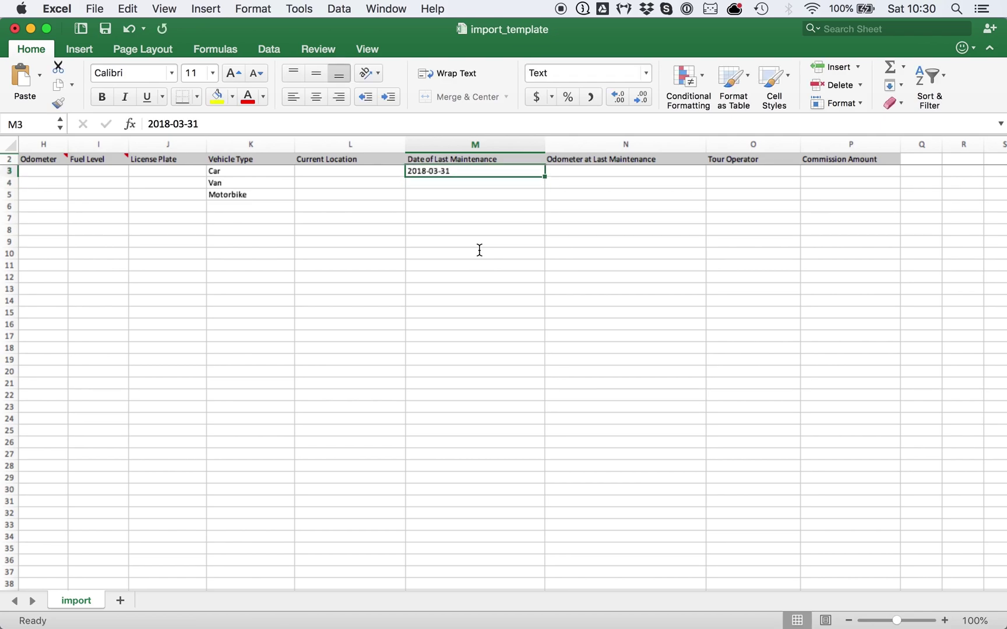
{"action": "key", "text": "Tab"}
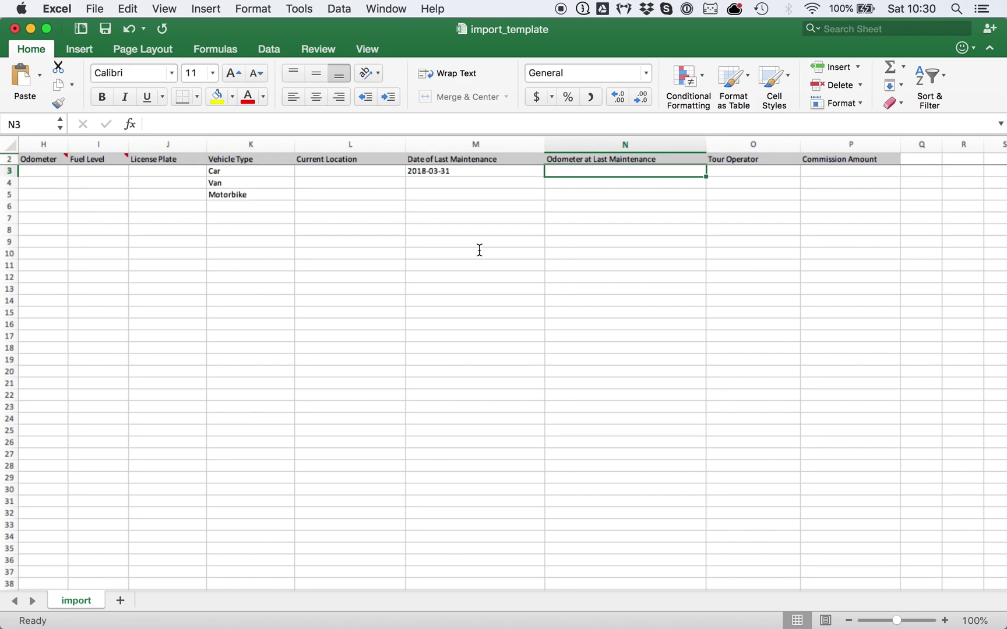
{"action": "key", "text": "Right"}
{"action": "key", "text": "Right"}
{"action": "key", "text": "Left"}
{"action": "key", "text": "Left"}
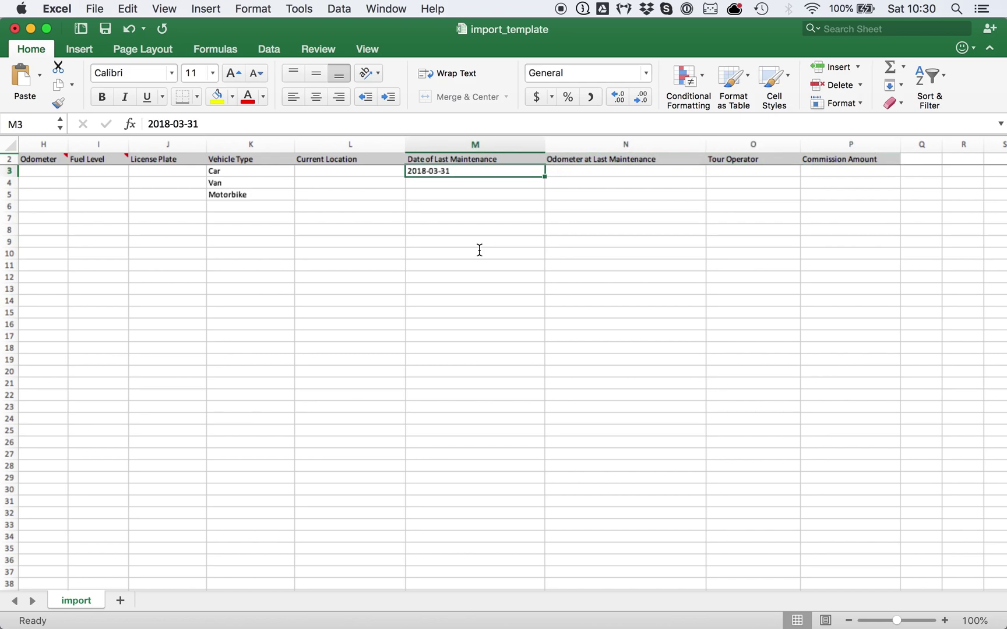
{"action": "scroll", "coordinate": [452, 269], "scroll_direction": "left", "scroll_amount": 7}
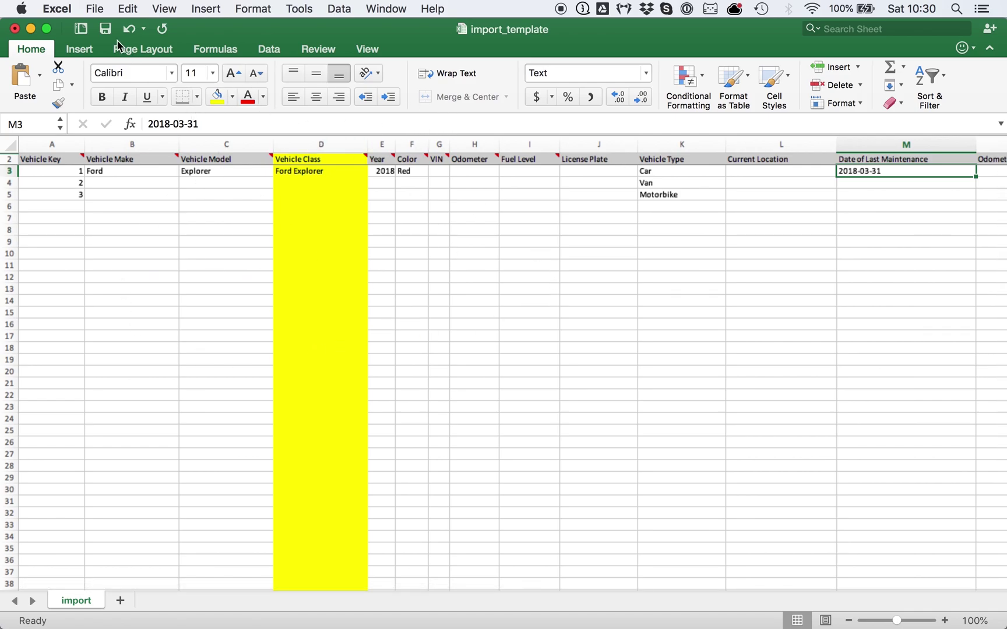
- Switch to Chrome and upload the vehicle template file from the Desktop on the vehicle import page
{"action": "key", "text": "ctrl+Up"}
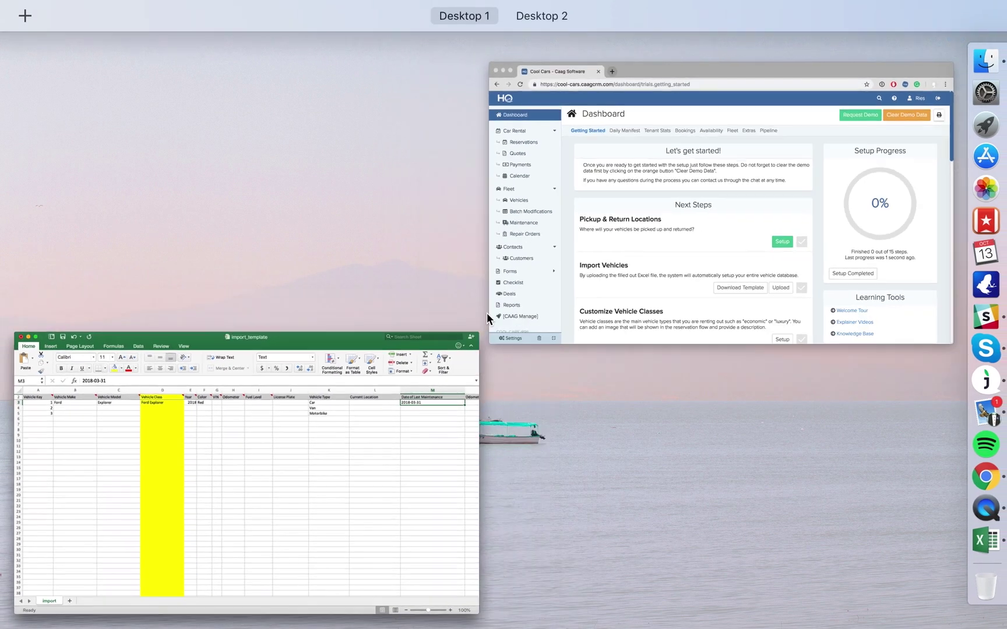
{"action": "left_click", "coordinate": [671, 235]}
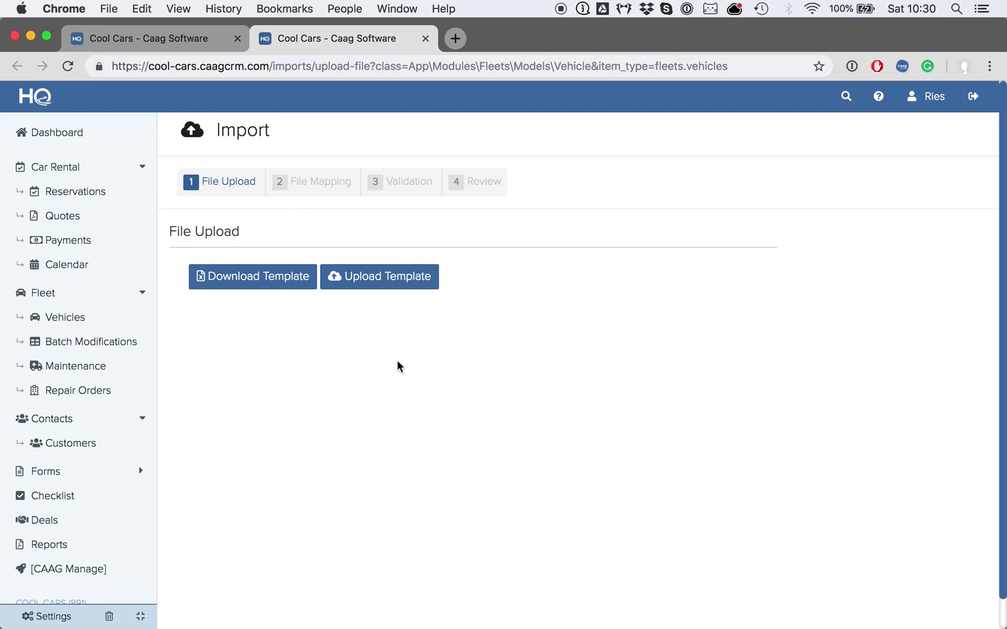
{"action": "left_click", "coordinate": [381, 278]}
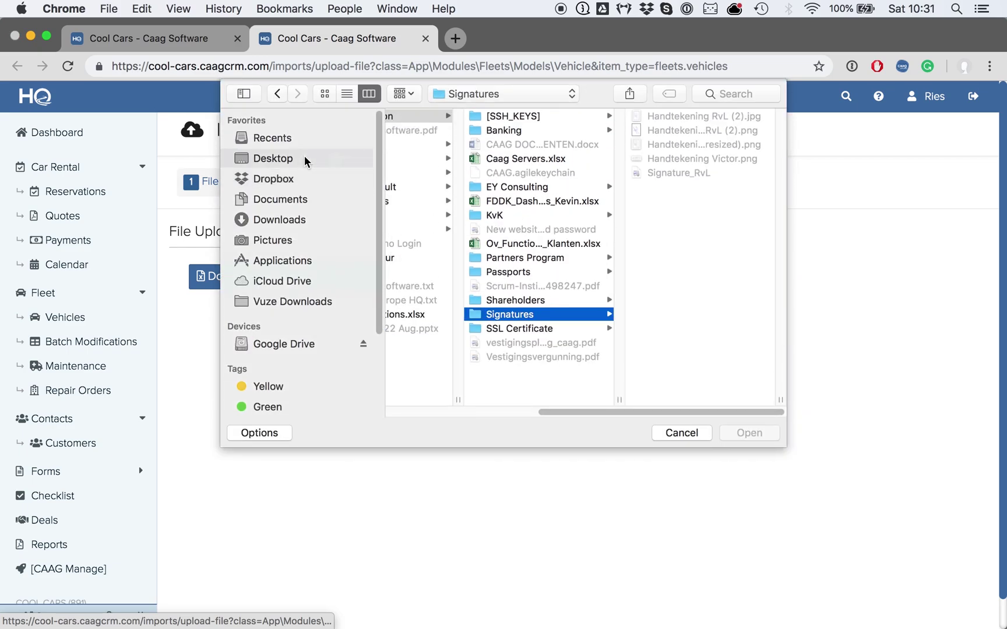
{"action": "left_click", "coordinate": [304, 157]}
{"action": "double_click", "coordinate": [454, 115]}
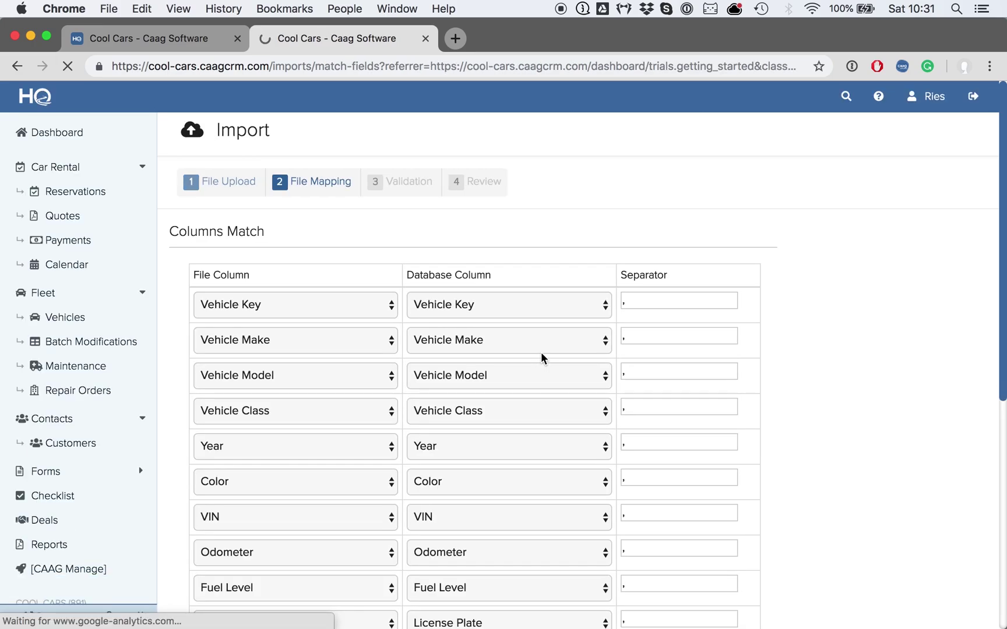
- Review how each file column is matched to its database column, from Vehicle Key to Commission Amount, and the advanced settings
{"action": "scroll", "coordinate": [541, 357], "scroll_direction": "down", "scroll_amount": 3}
{"action": "scroll", "coordinate": [267, 225], "scroll_direction": "down", "scroll_amount": 5}
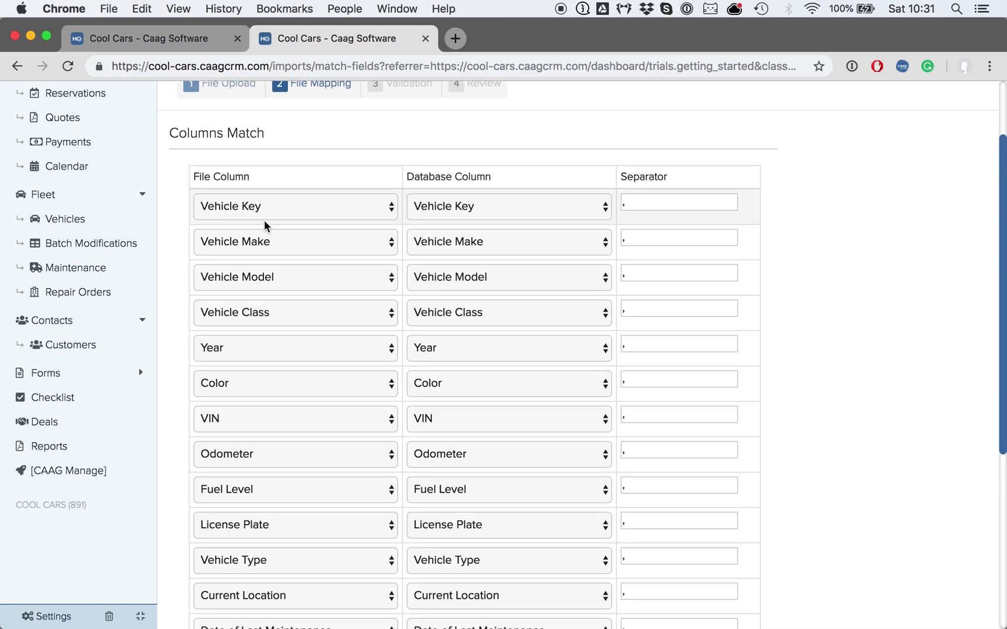
{"action": "scroll", "coordinate": [256, 353], "scroll_direction": "down", "scroll_amount": 5}
{"action": "scroll", "coordinate": [472, 269], "scroll_direction": "up", "scroll_amount": 10}
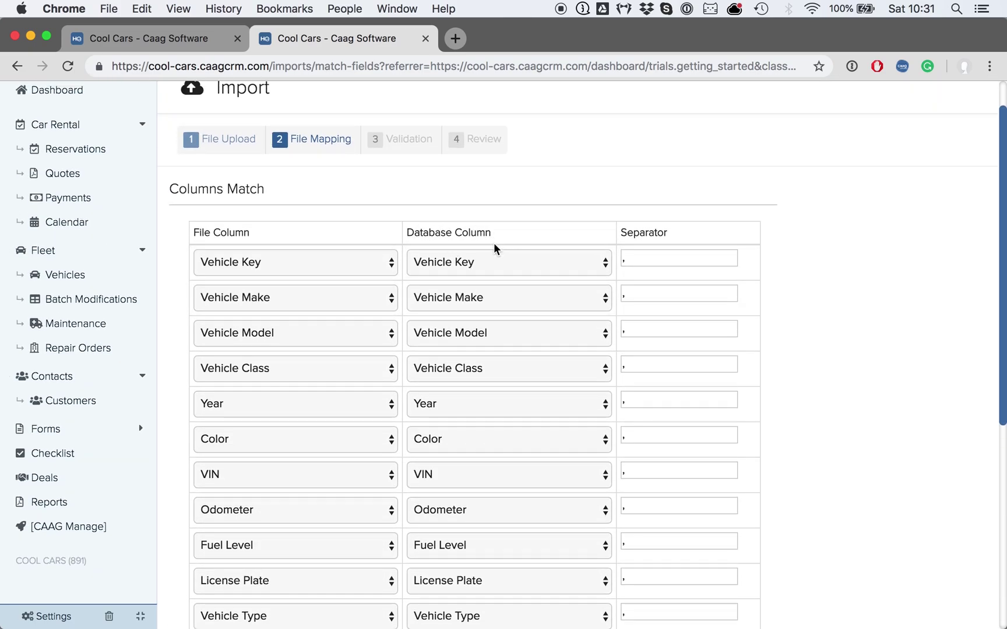
{"action": "scroll", "coordinate": [489, 315], "scroll_direction": "down", "scroll_amount": 5}
{"action": "scroll", "coordinate": [488, 315], "scroll_direction": "down", "scroll_amount": 3}
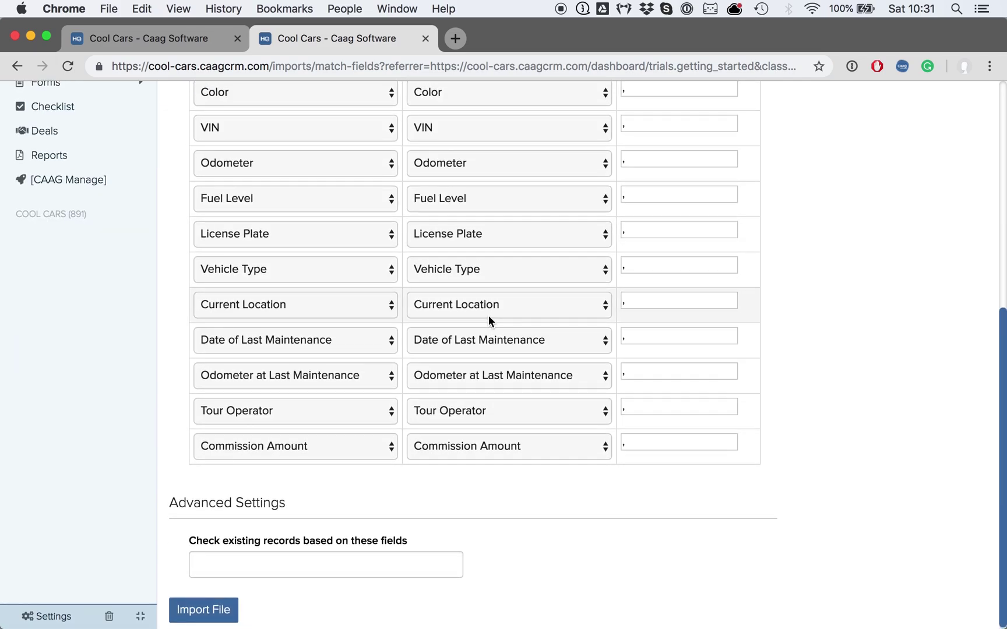
{"action": "scroll", "coordinate": [488, 315], "scroll_direction": "up", "scroll_amount": 4}
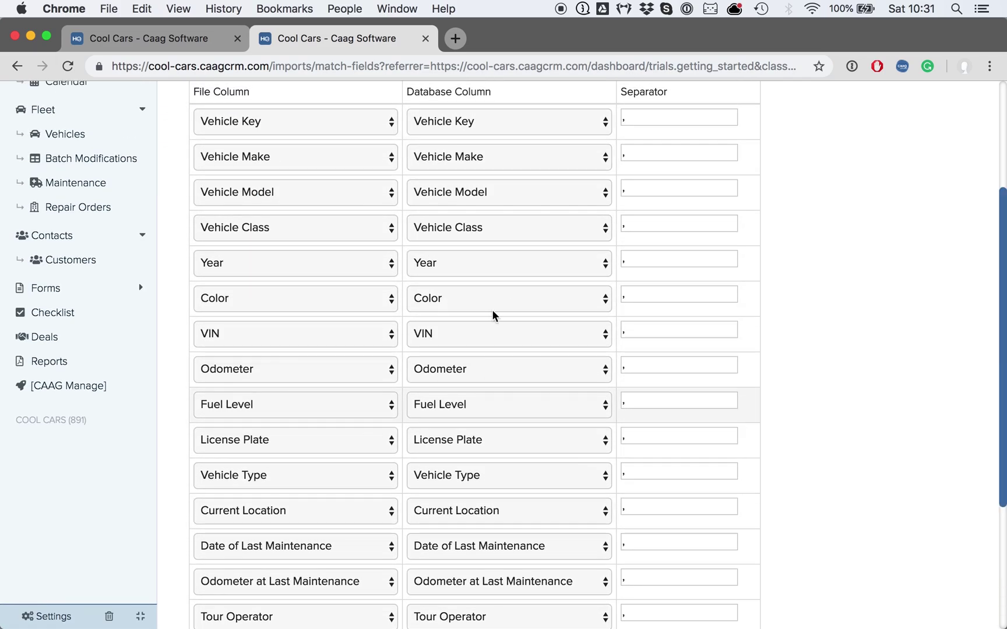
{"action": "scroll", "coordinate": [454, 318], "scroll_direction": "down", "scroll_amount": 1}
{"action": "scroll", "coordinate": [453, 315], "scroll_direction": "down", "scroll_amount": 4}
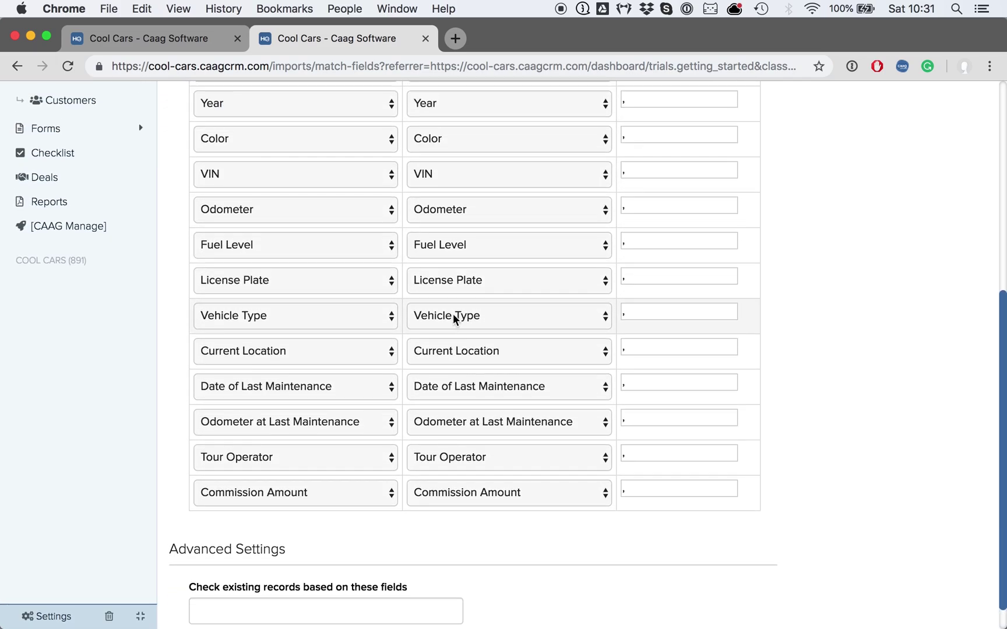
{"action": "scroll", "coordinate": [453, 315], "scroll_direction": "up", "scroll_amount": 5}
{"action": "scroll", "coordinate": [453, 315], "scroll_direction": "down", "scroll_amount": 6}
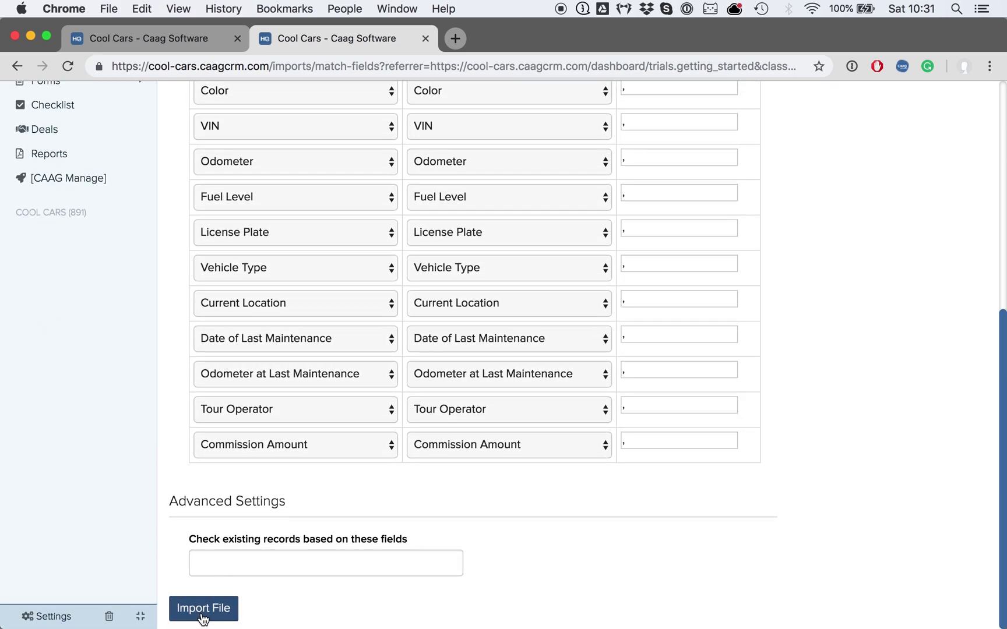
- Import the vehicle file with the matched columns to proceed to validation
{"action": "left_click", "coordinate": [203, 616]}
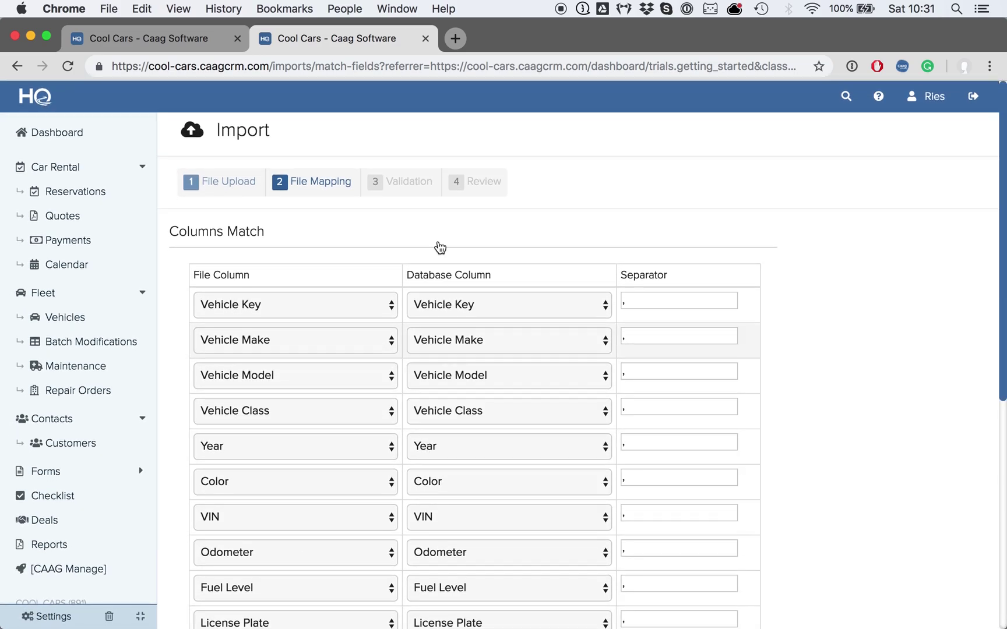
{"action": "left_click_drag", "start_coordinate": [386, 181], "coordinate": [432, 188]}
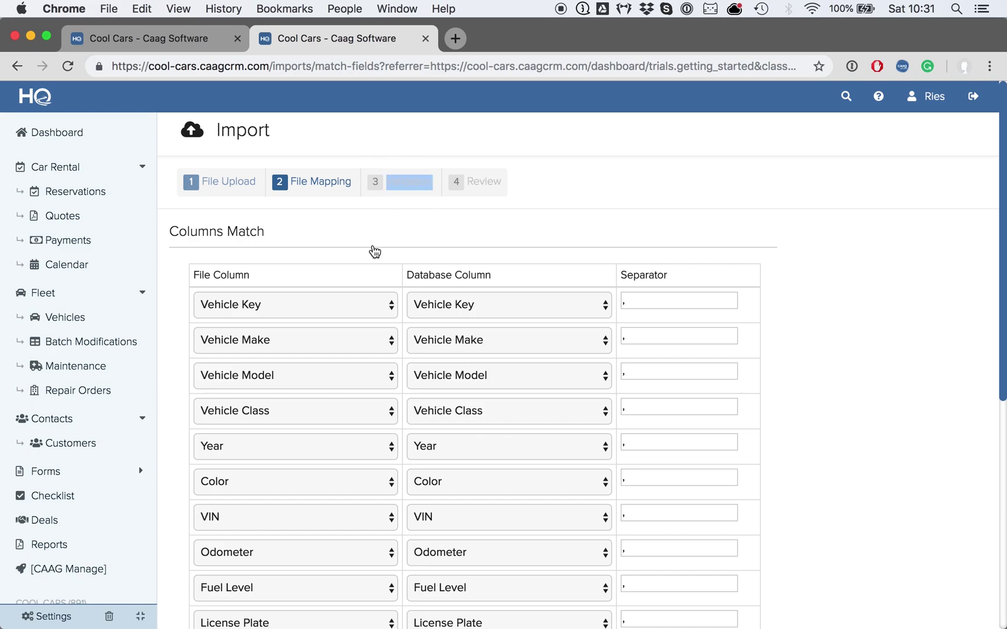